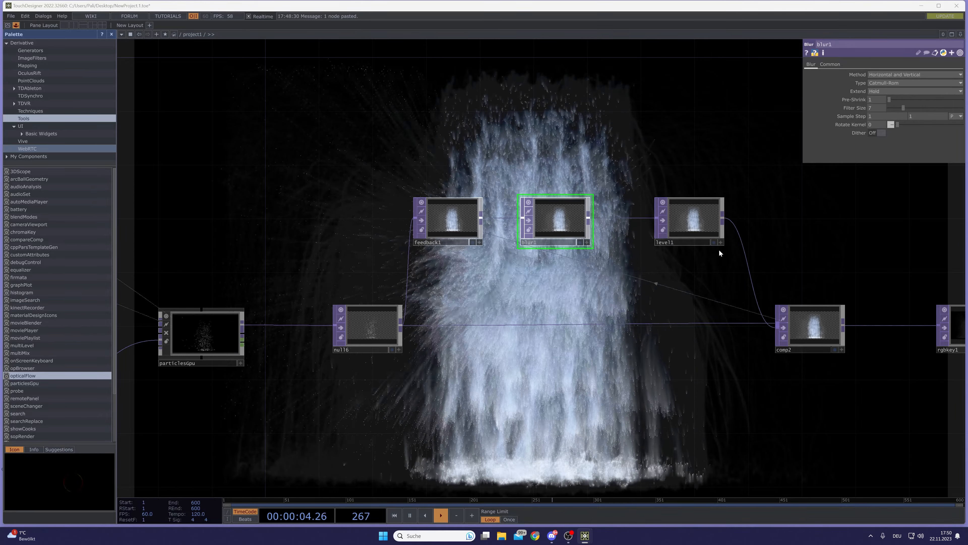
# Select level1, comp2, rgbkey1 and null1 together and shift them away from blur1 to widen the gap after it
pyautogui.moveTo(724, 370); pyautogui.dragTo(628, 375)
pyautogui.scroll(-3, 628, 375)
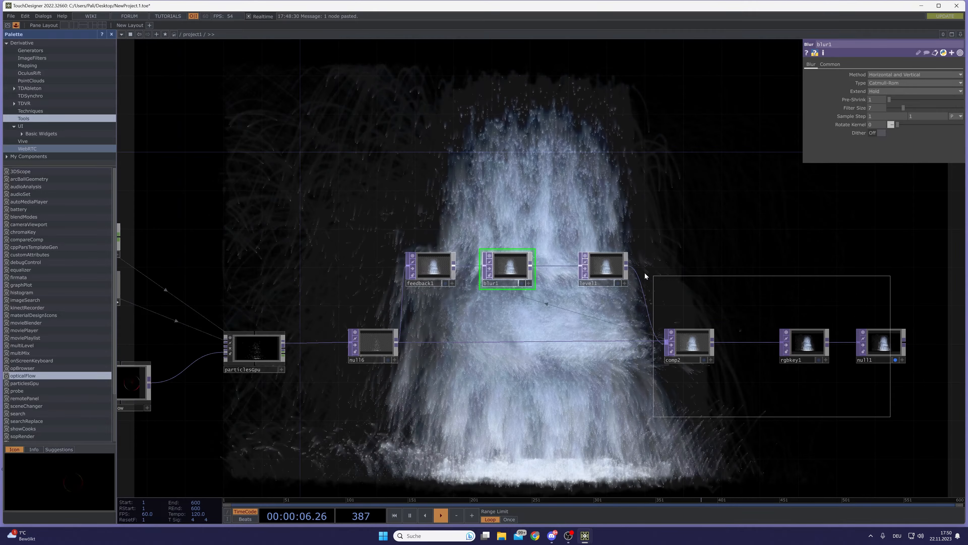
pyautogui.click(804, 343)
pyautogui.scroll(4, 501, 244)
pyautogui.moveTo(500, 244); pyautogui.dragTo(500, 240, button='middle')
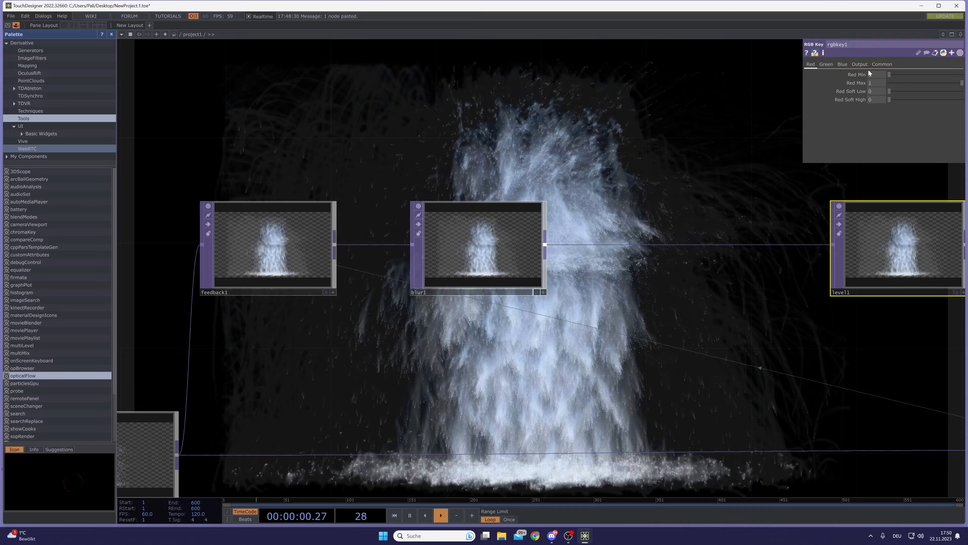
# Enter the internal network of the particlesGpu component
pyautogui.moveTo(675, 253); pyautogui.dragTo(609, 260)
pyautogui.scroll(-3, 579, 267)
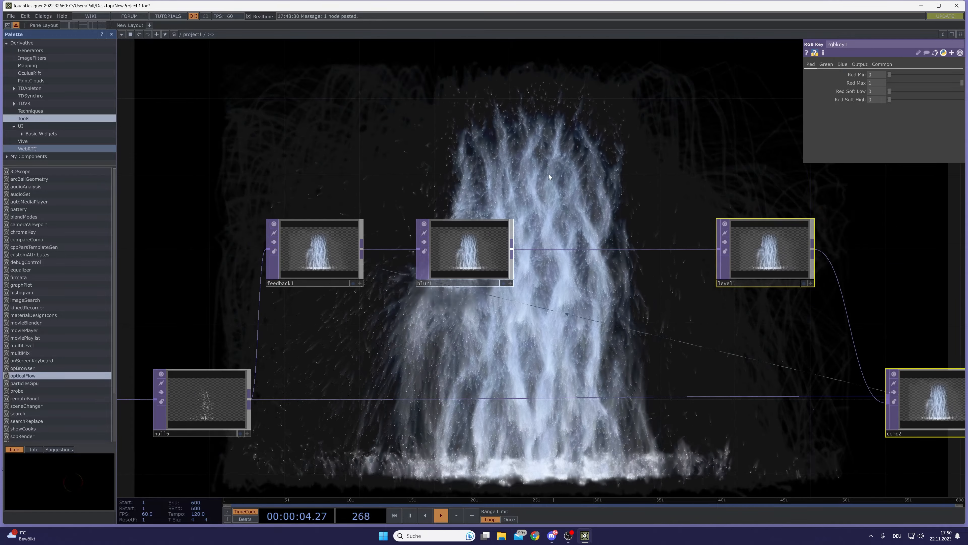
pyautogui.scroll(-3, 542, 309)
pyautogui.scroll(-1, 542, 309)
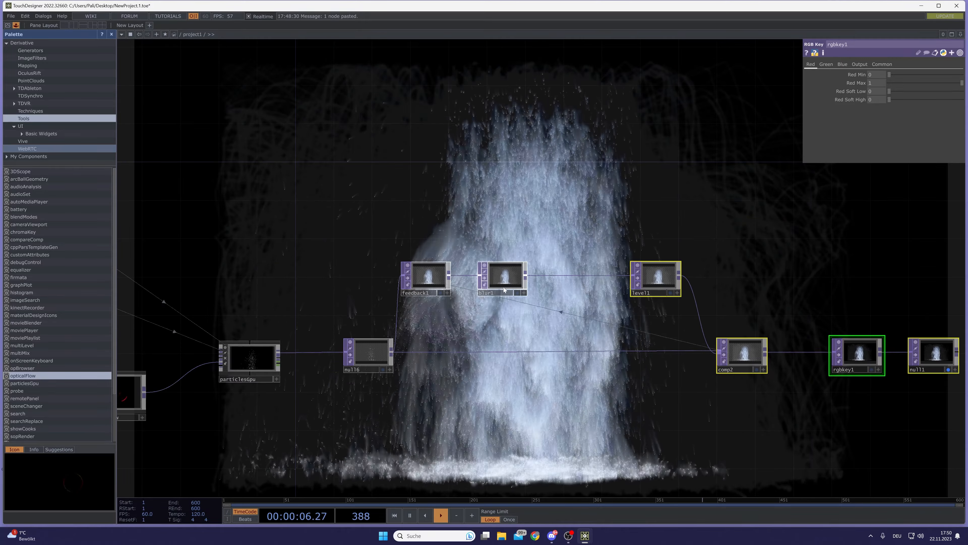
pyautogui.moveTo(438, 307); pyautogui.dragTo(510, 304)
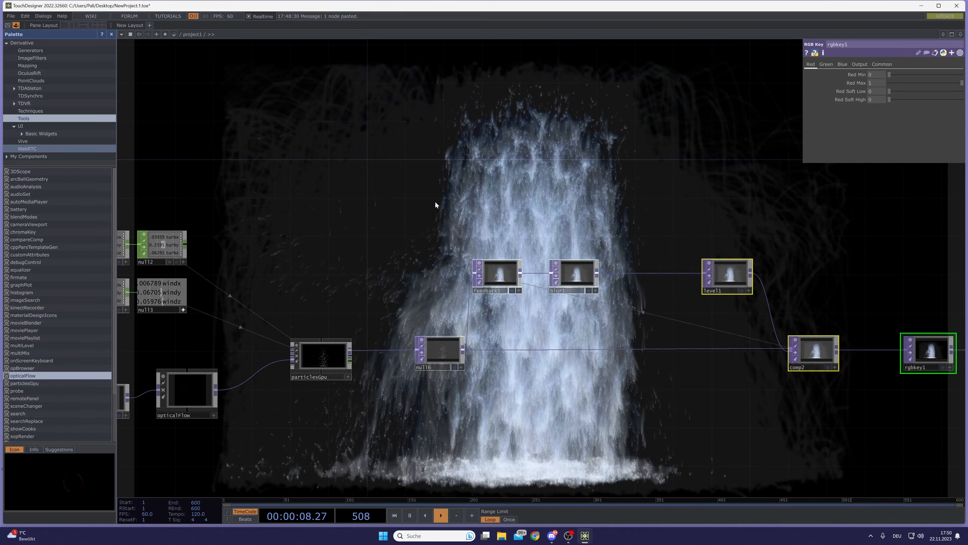
pyautogui.moveTo(240, 174); pyautogui.dragTo(276, 194)
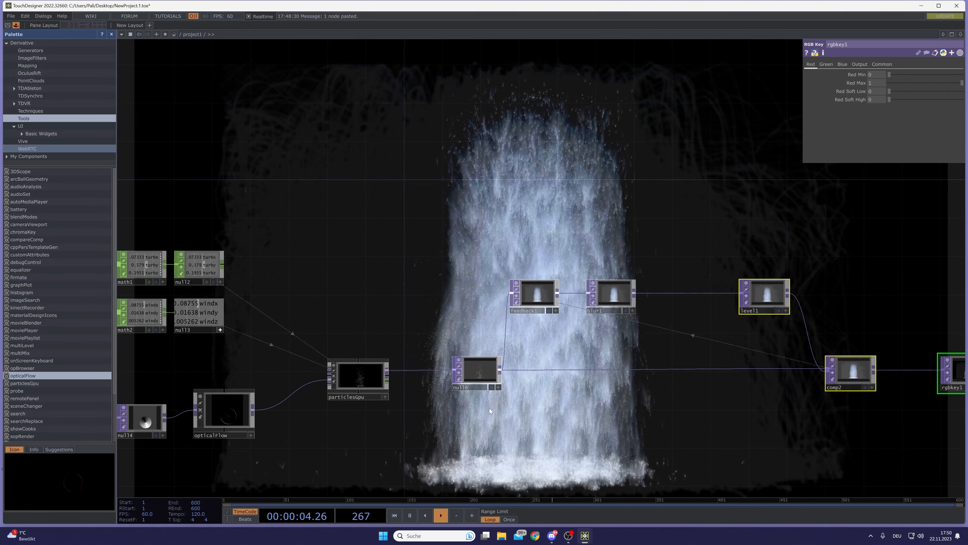
pyautogui.moveTo(386, 406); pyautogui.dragTo(412, 369)
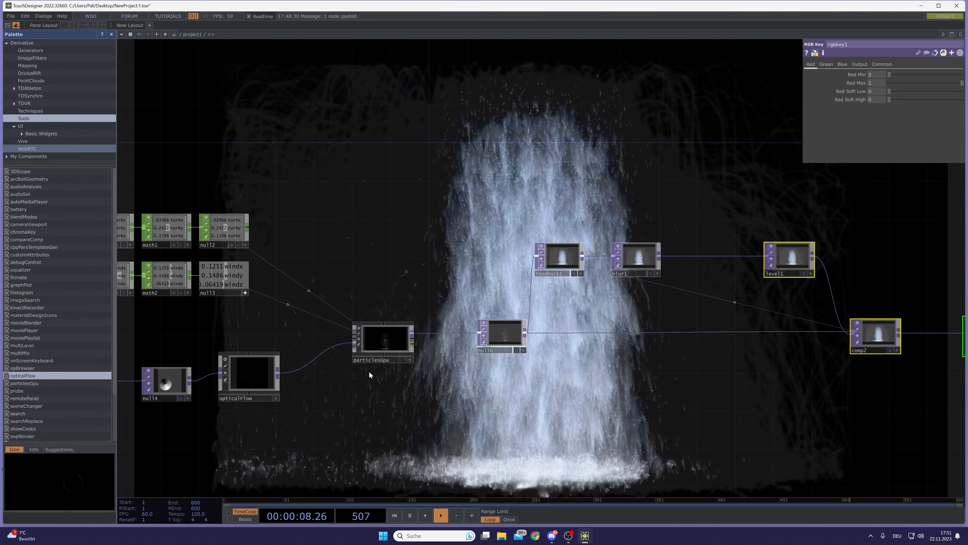
pyautogui.scroll(6, 377, 355)
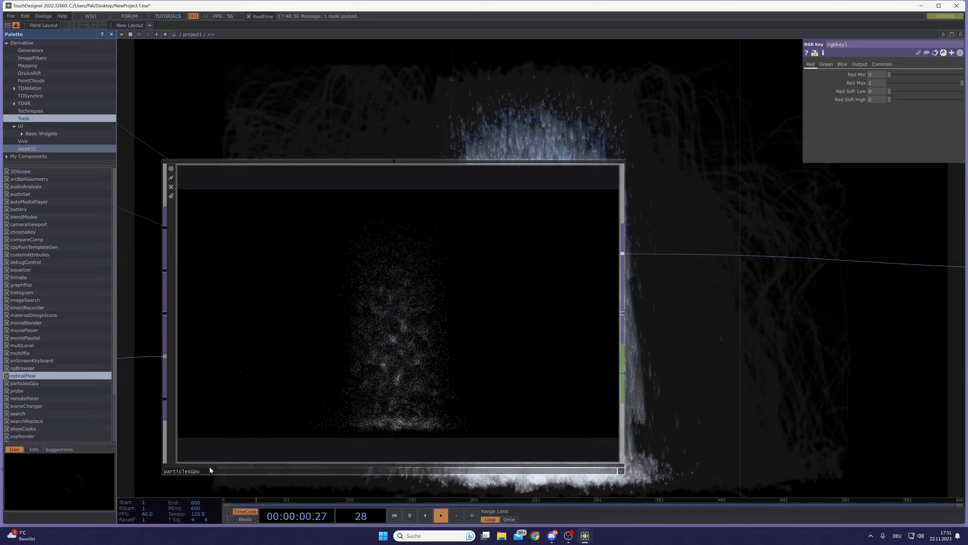
pyautogui.scroll(8, 265, 450)
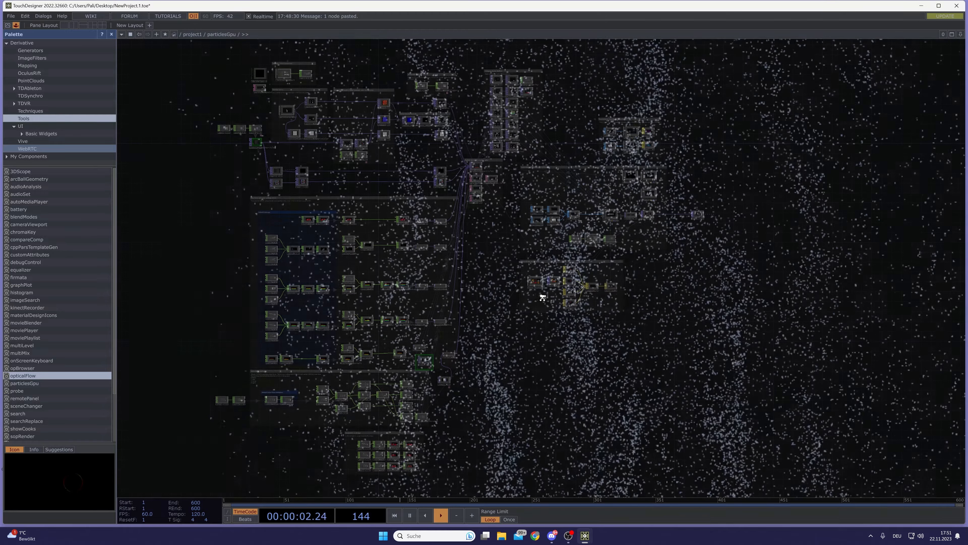
# Set the pixel format of the render1 node inside particlesGpu to 32-bit float (RGBA)
pyautogui.scroll(10, 648, 206)
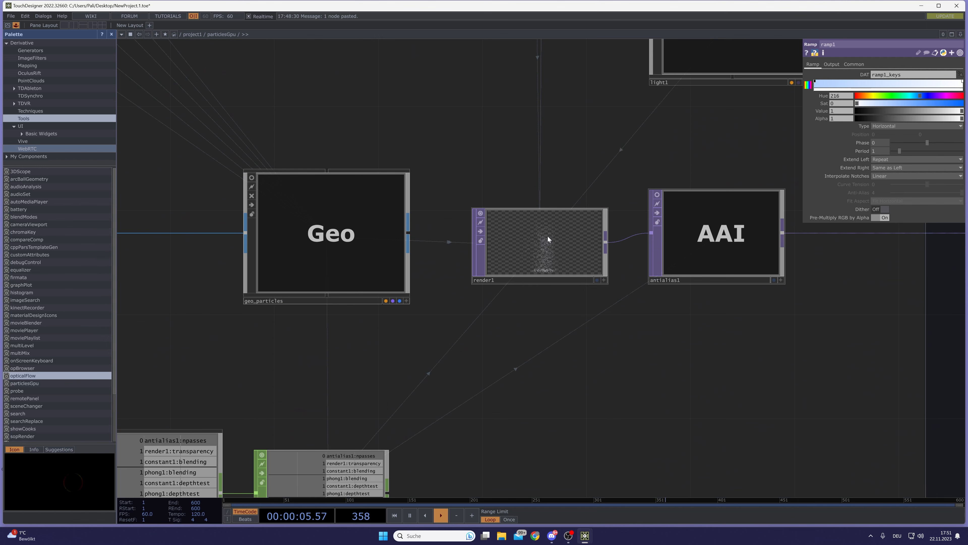
pyautogui.click(548, 236)
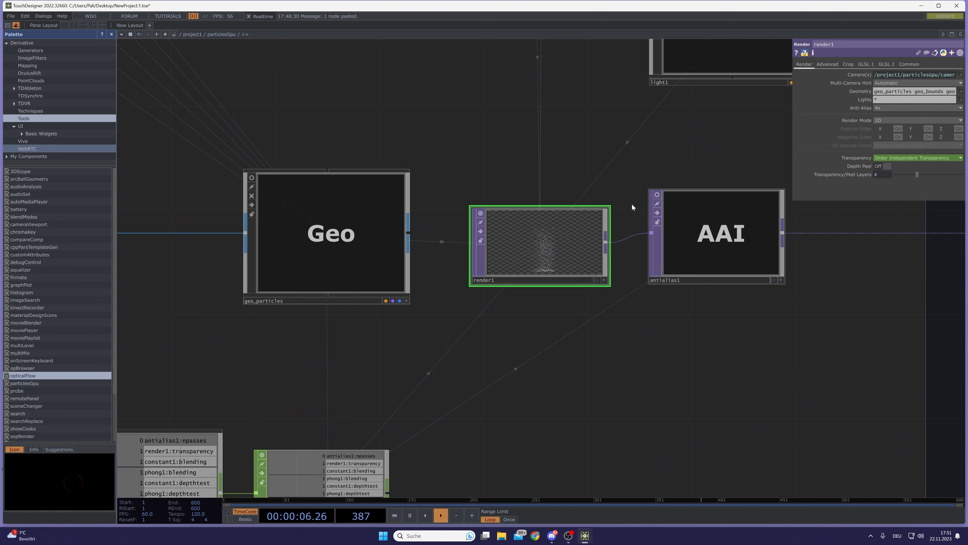
pyautogui.click(907, 64)
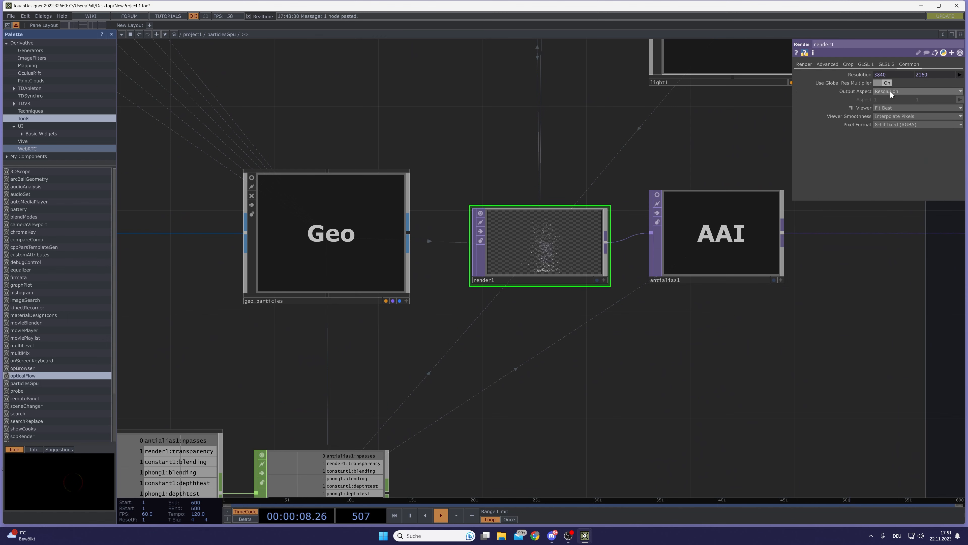
pyautogui.click(886, 125)
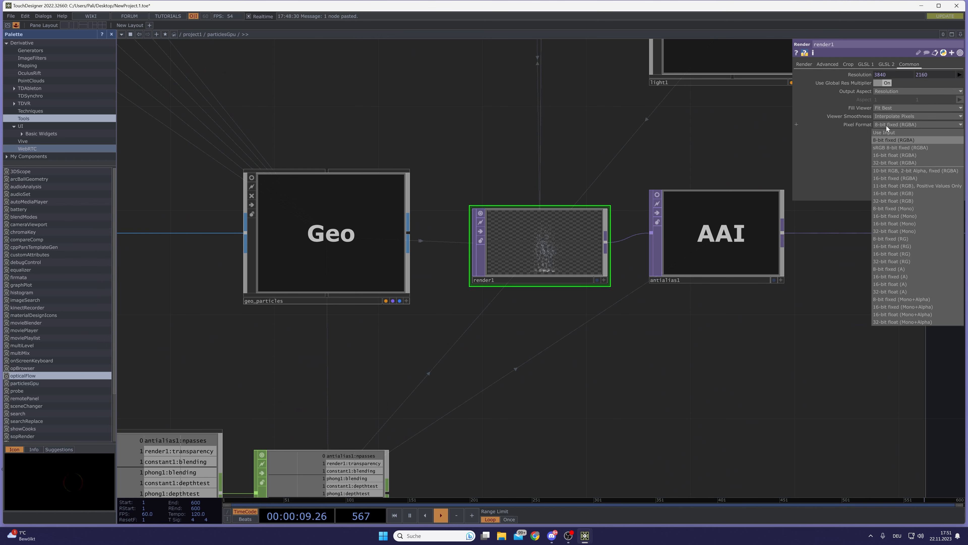
pyautogui.click(885, 163)
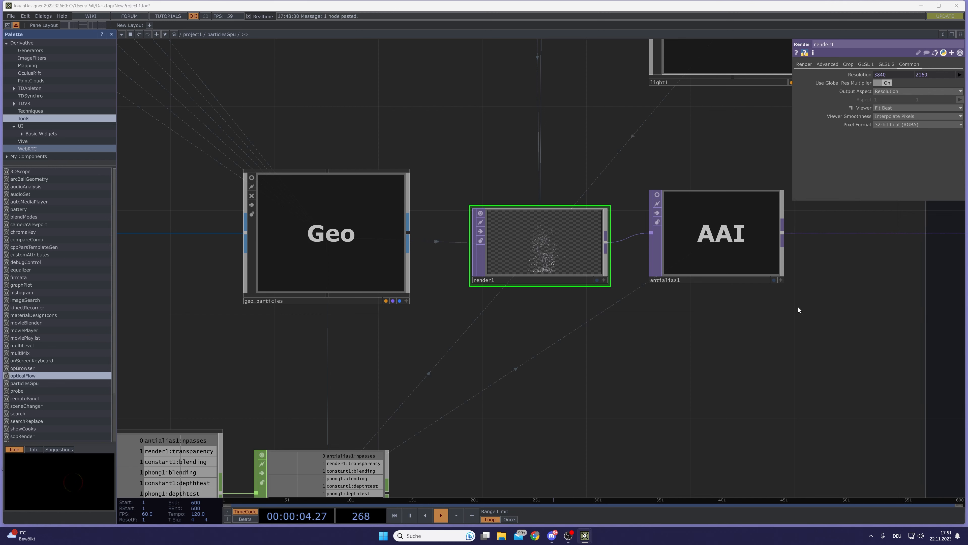
# Set render1's Transparency/Peel Layers to 12
pyautogui.click(811, 64)
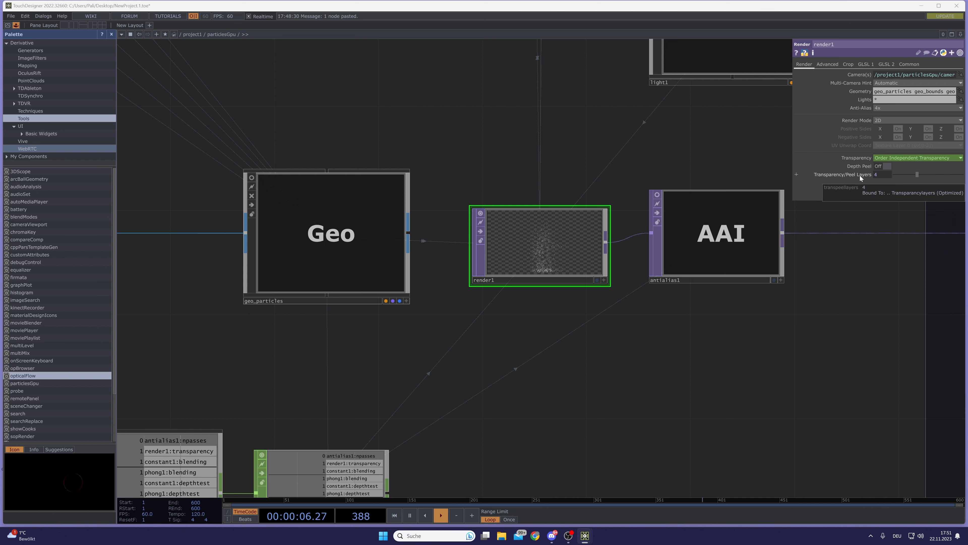
pyautogui.write('1')
pyautogui.press('Return')
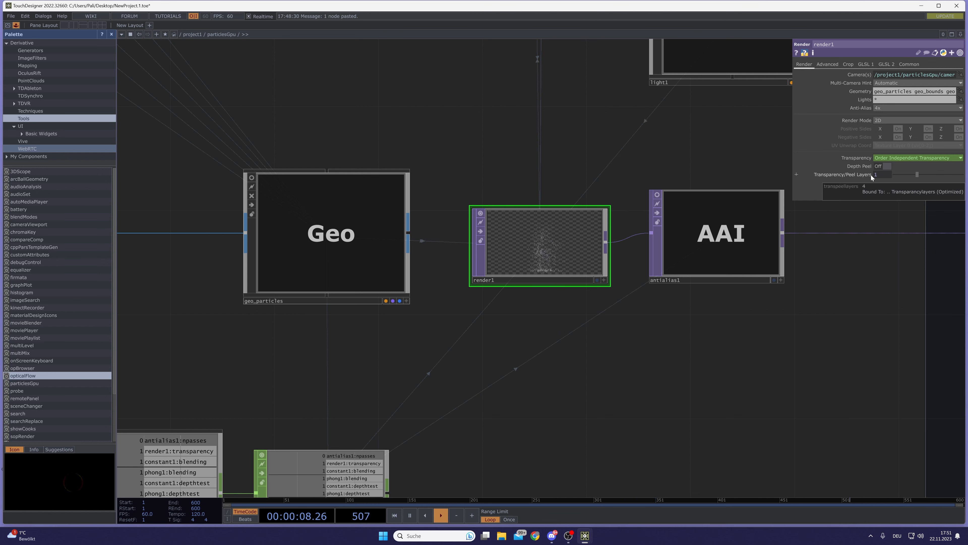
pyautogui.write('0')
pyautogui.write('12')
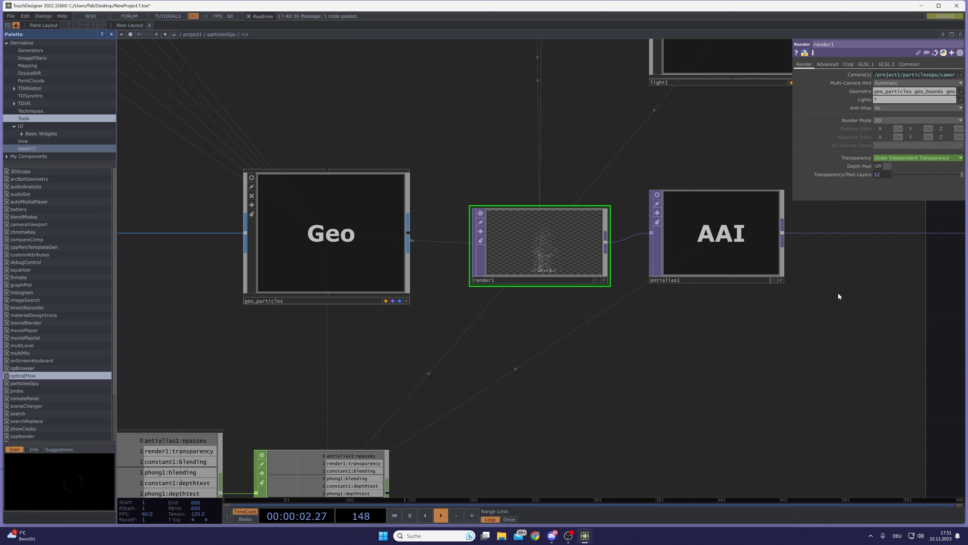
# Set render1's anti-aliasing to 32x
pyautogui.click(876, 108)
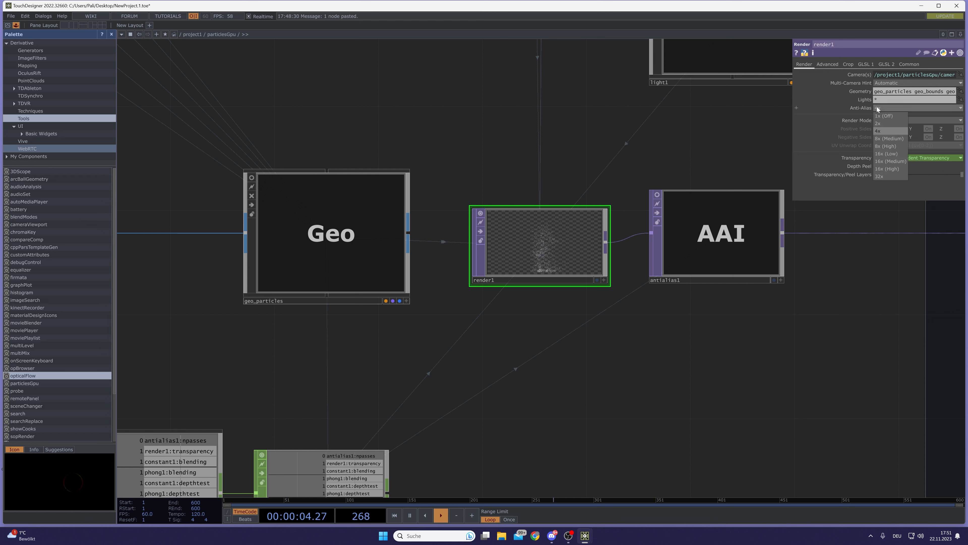
pyautogui.click(881, 177)
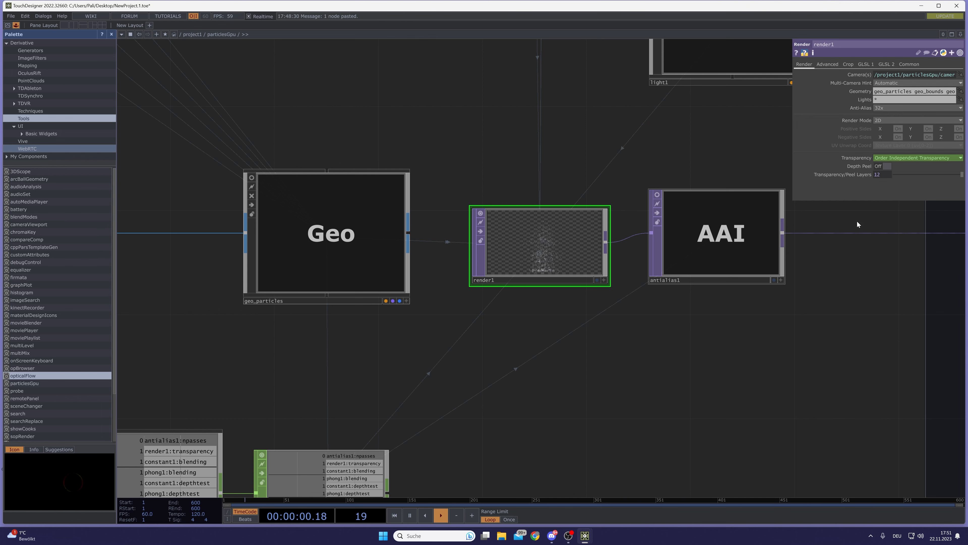
pyautogui.click(880, 109)
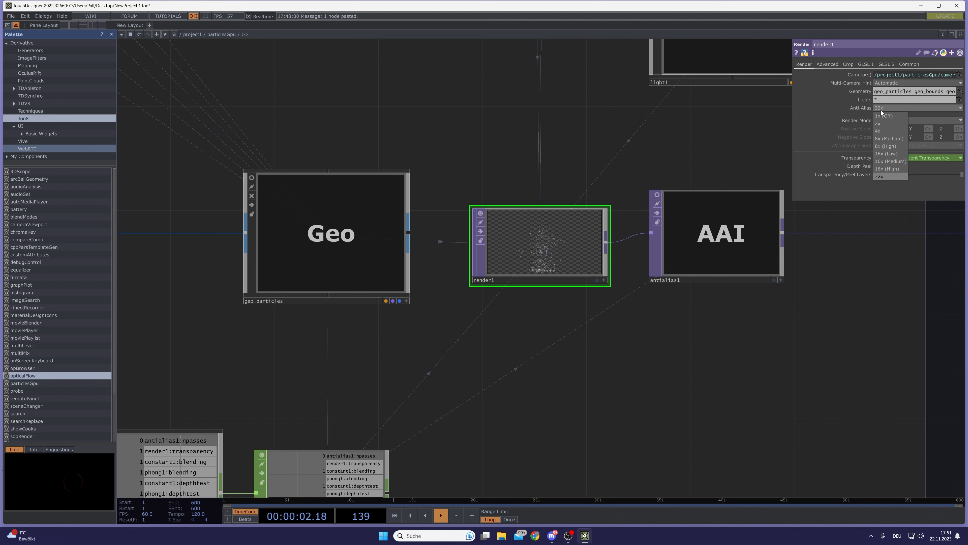
pyautogui.click(733, 310)
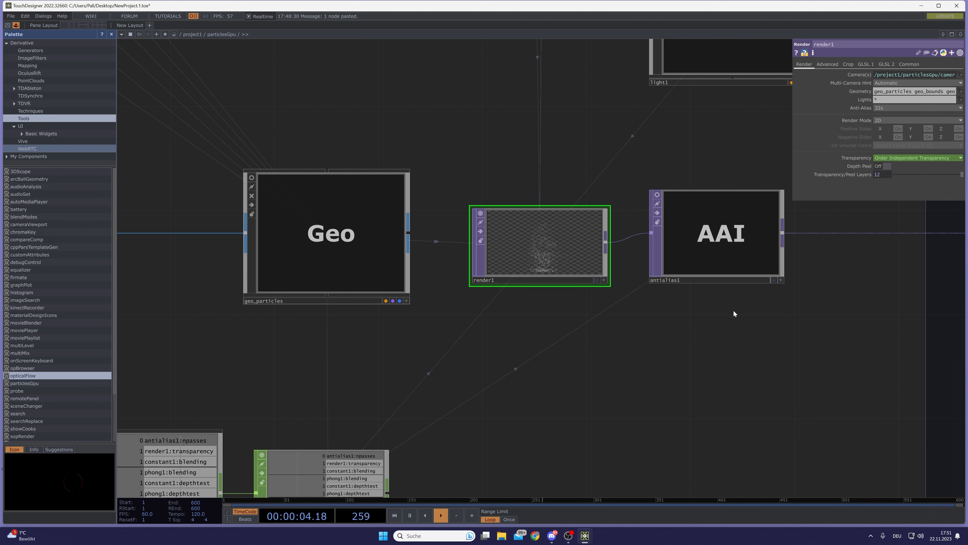
# Leave the particlesGpu component for the project1 network and select the feedback1 node
pyautogui.scroll(-10, 613, 308)
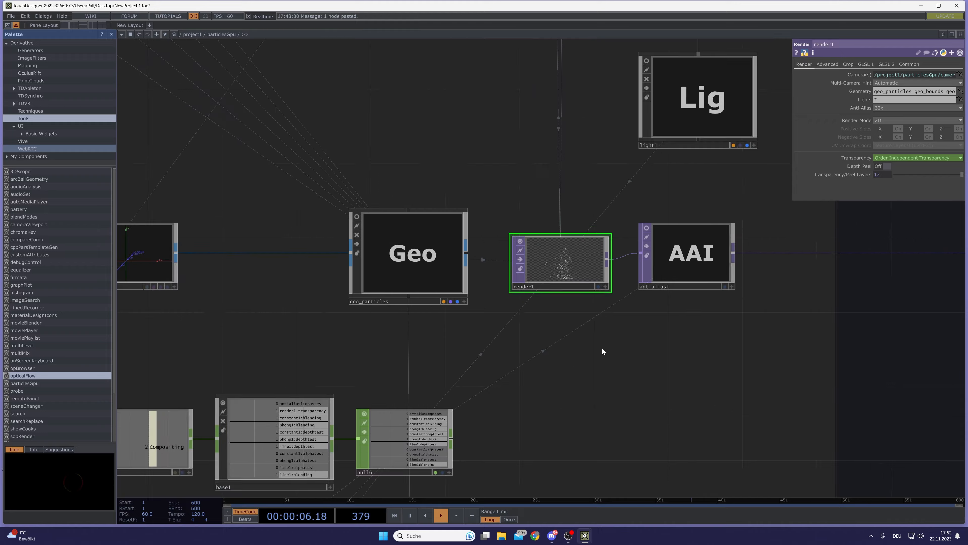
pyautogui.scroll(-4, 559, 363)
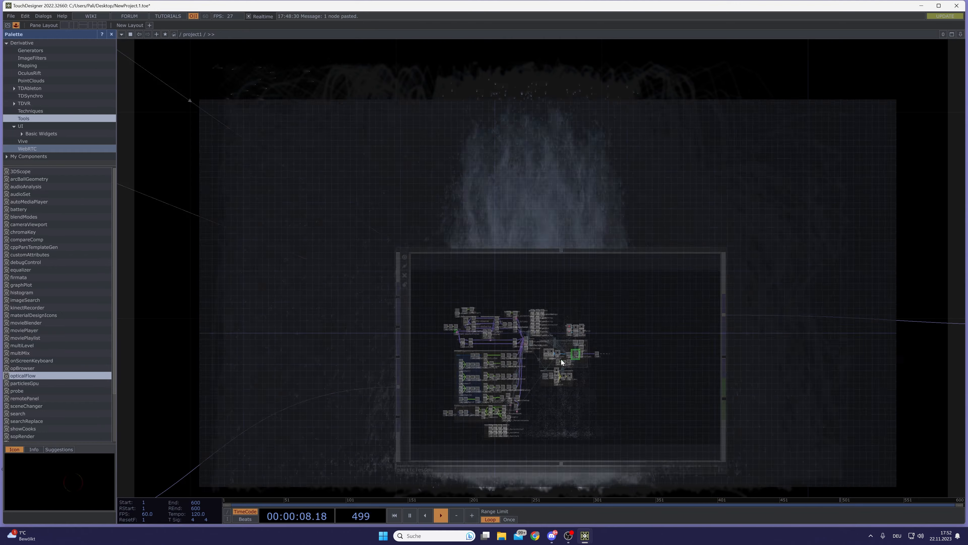
pyautogui.moveTo(739, 395); pyautogui.dragTo(457, 369)
pyautogui.scroll(-7, 438, 353)
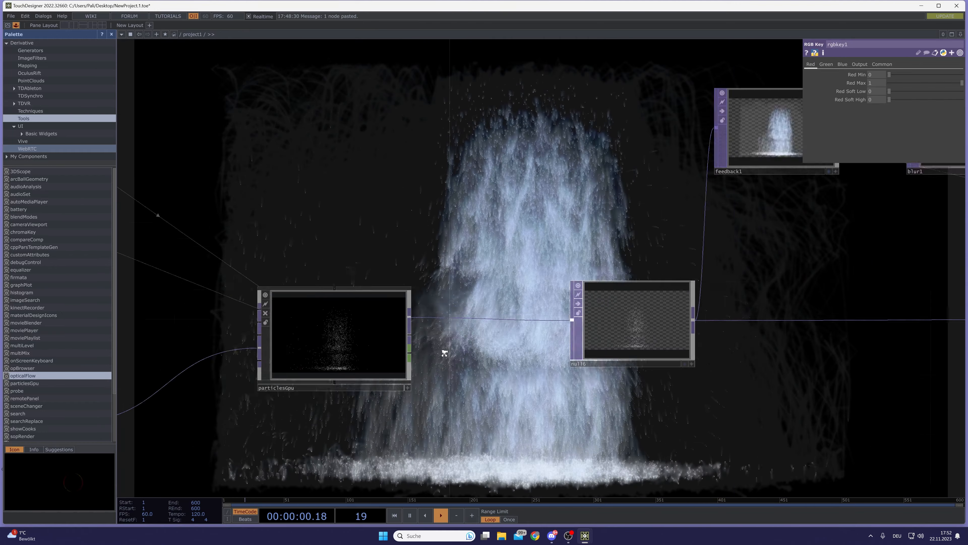
pyautogui.click(632, 217)
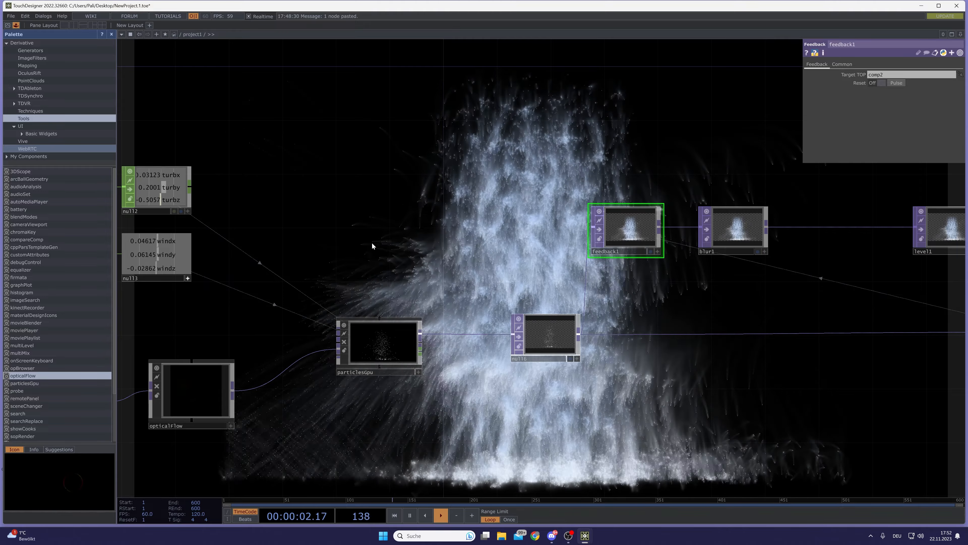
# Set blur1's method to Vertical and its filter size to 12
pyautogui.moveTo(721, 279); pyautogui.dragTo(491, 282)
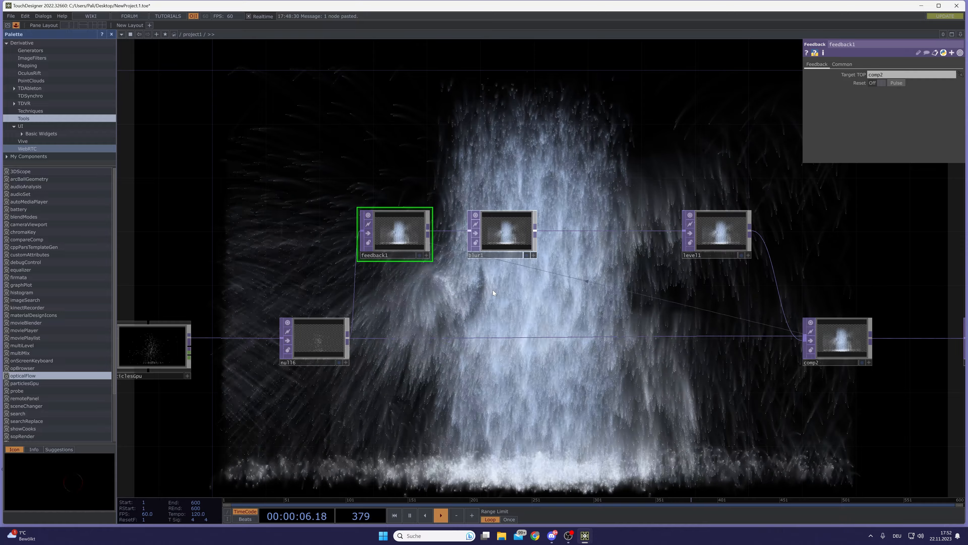
pyautogui.moveTo(618, 286); pyautogui.dragTo(544, 283)
pyautogui.click(433, 220)
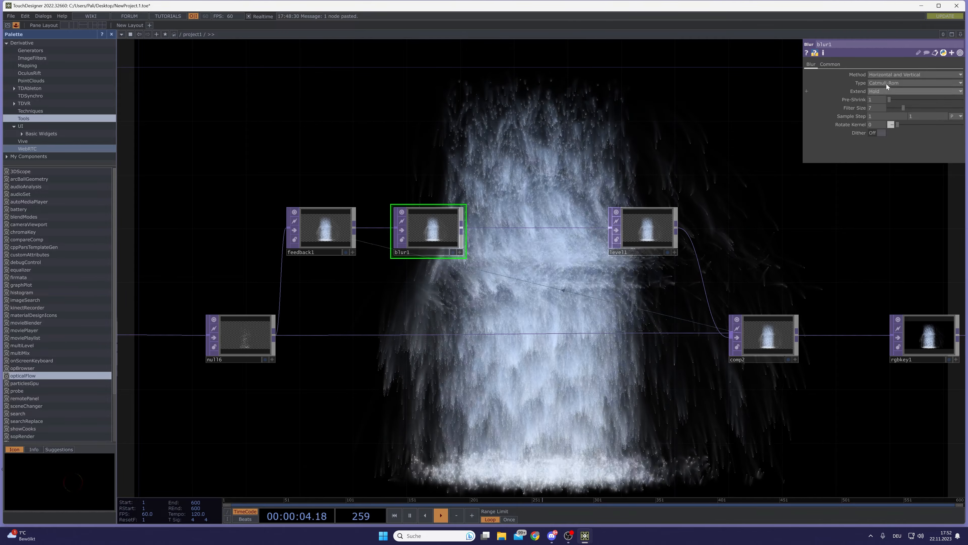
pyautogui.click(887, 75)
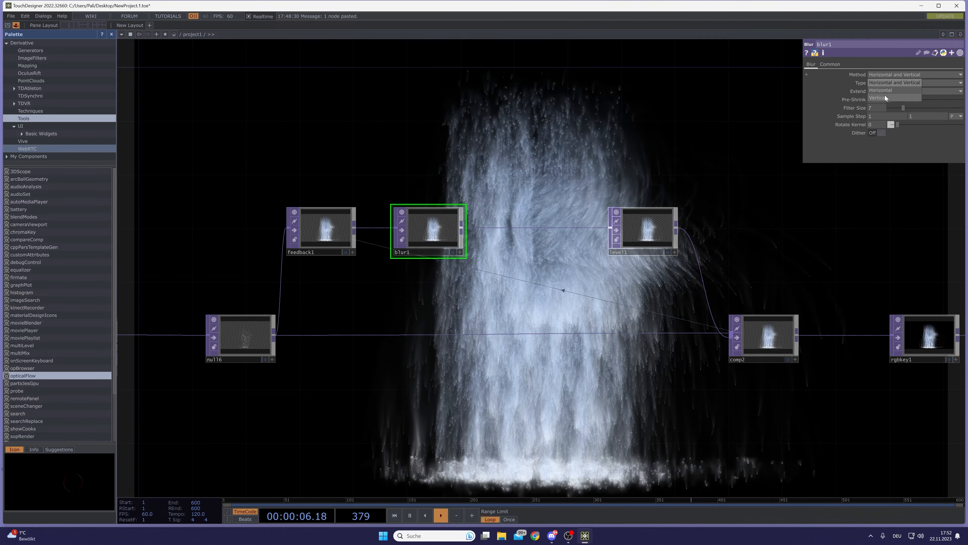
pyautogui.click(885, 97)
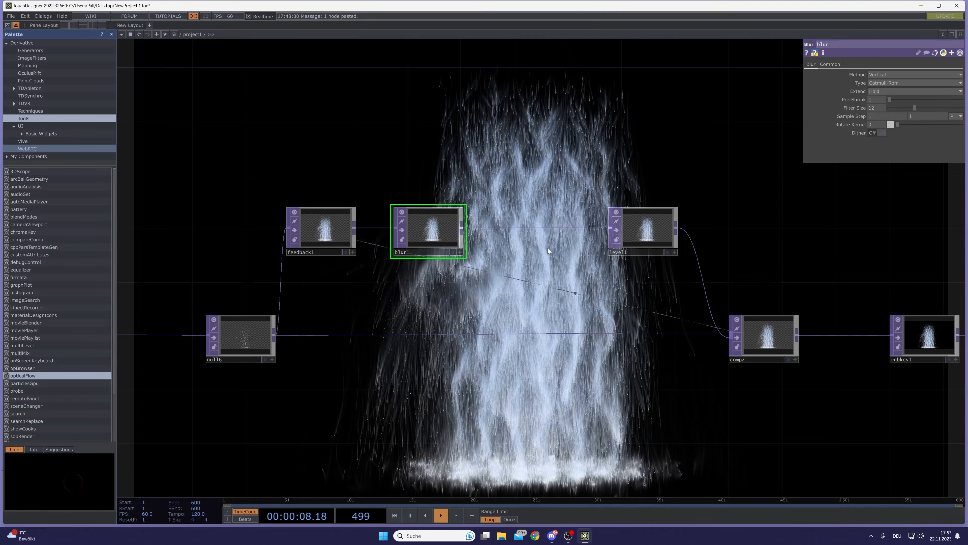
# Insert a second Blur TOP on the connection between blur1 and level1
pyautogui.rightClick(514, 227)
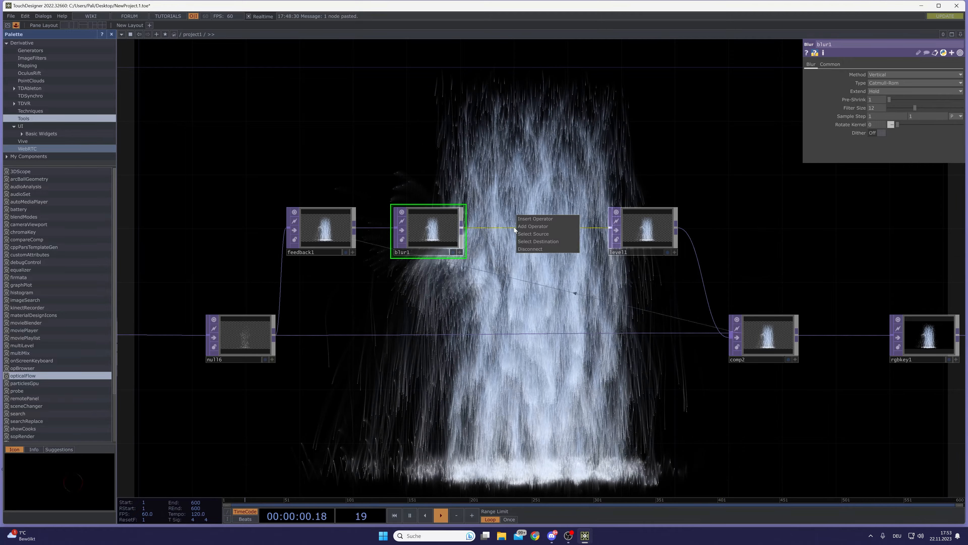
pyautogui.click(520, 216)
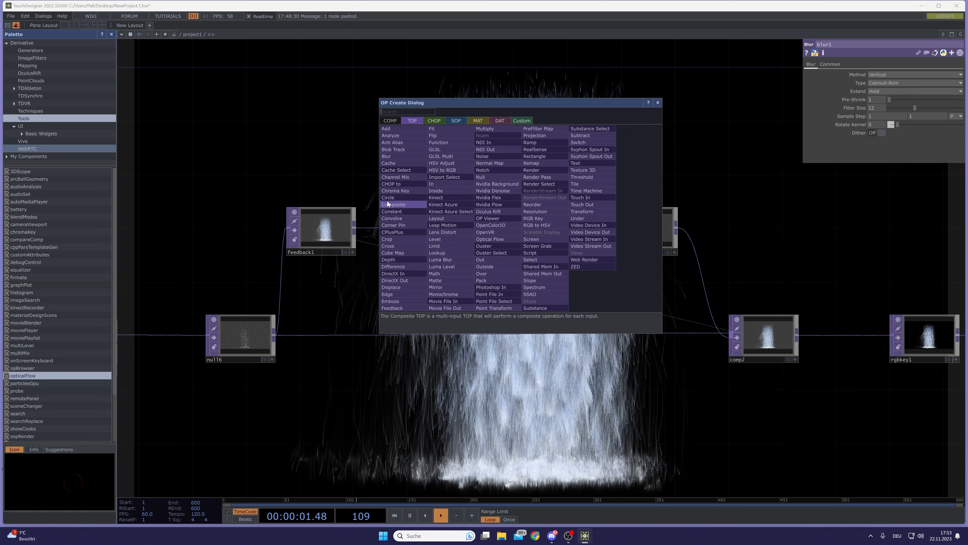
pyautogui.click(387, 156)
pyautogui.click(504, 229)
# Set the method of blur2 to Horizontal and its filter size to 5
pyautogui.click(897, 74)
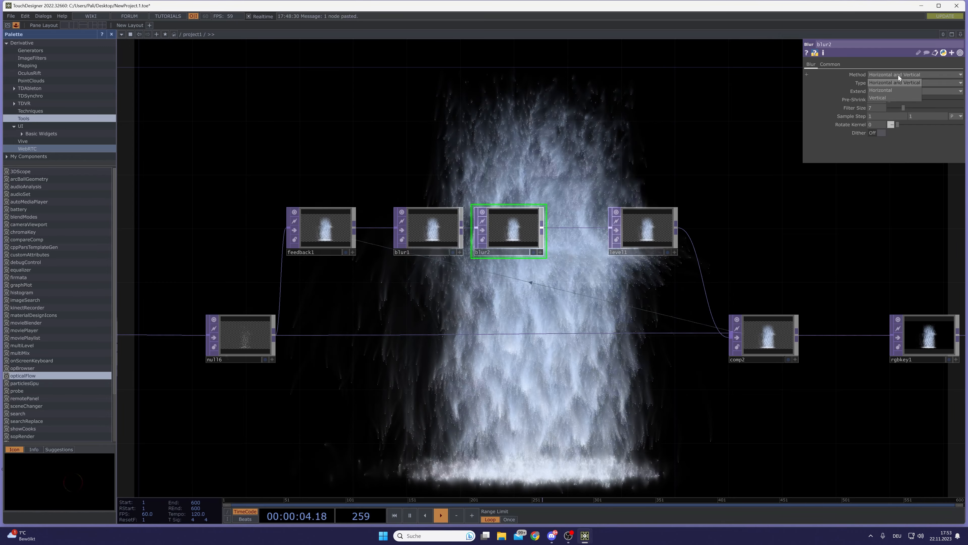
pyautogui.click(884, 90)
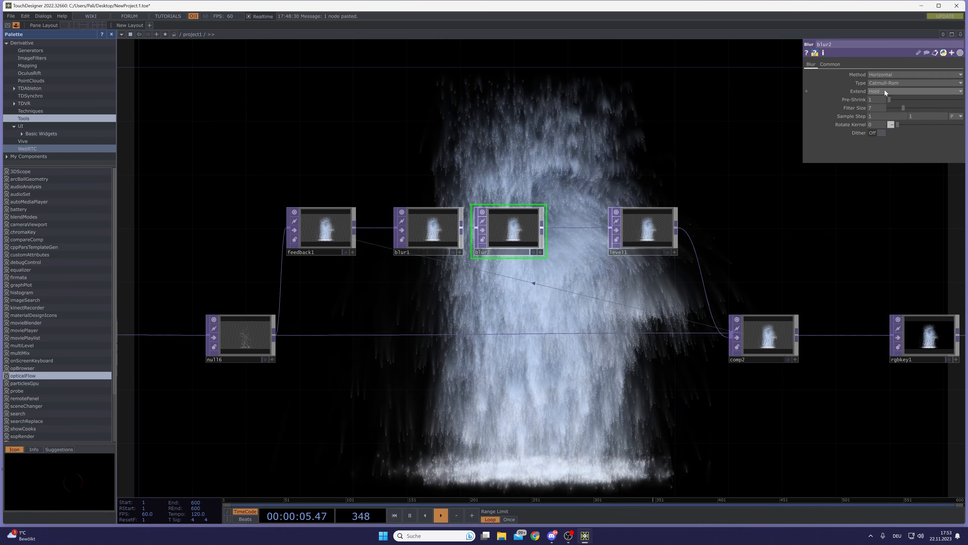
pyautogui.click(897, 107)
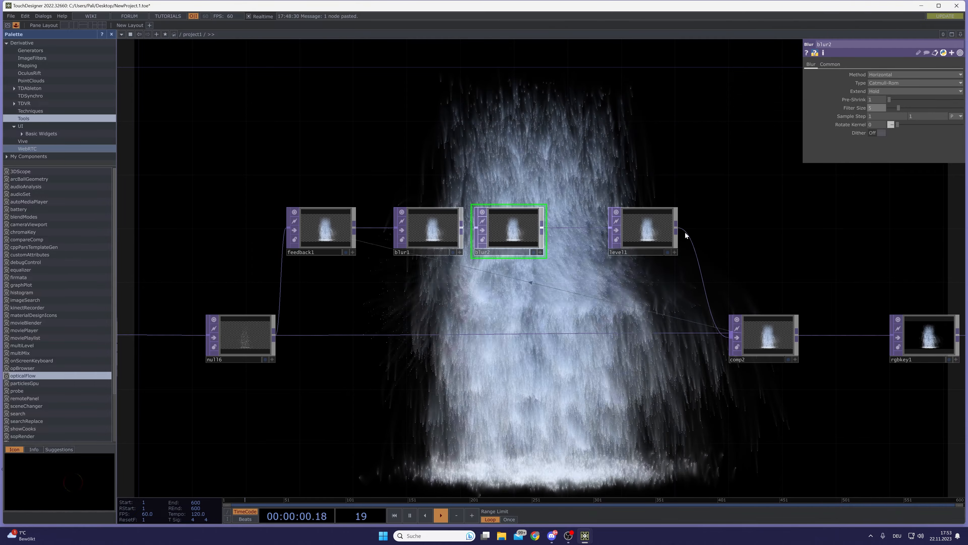
pyautogui.moveTo(548, 312); pyautogui.dragTo(455, 311)
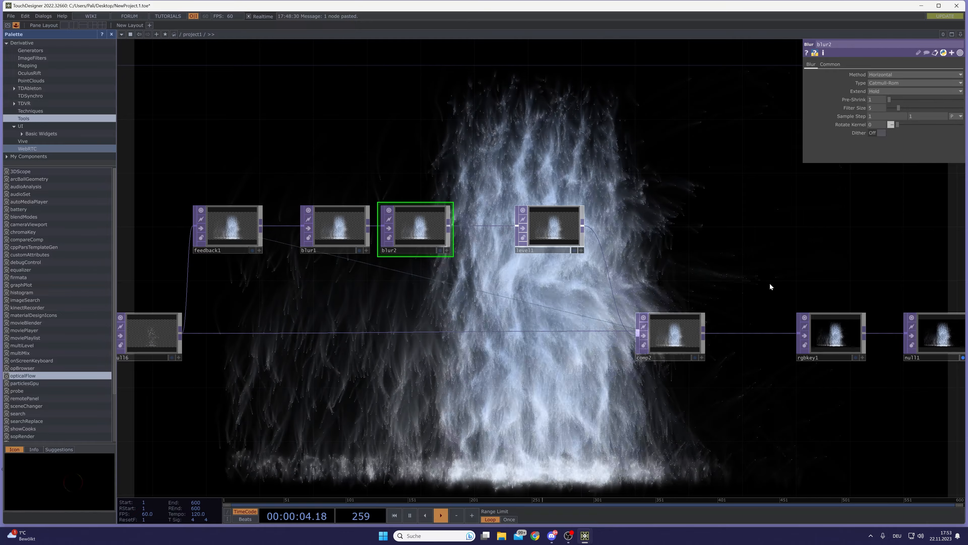
# Insert a Blur TOP on the connection between null6 and comp2, placed slightly below the wire
pyautogui.moveTo(636, 388); pyautogui.dragTo(799, 385)
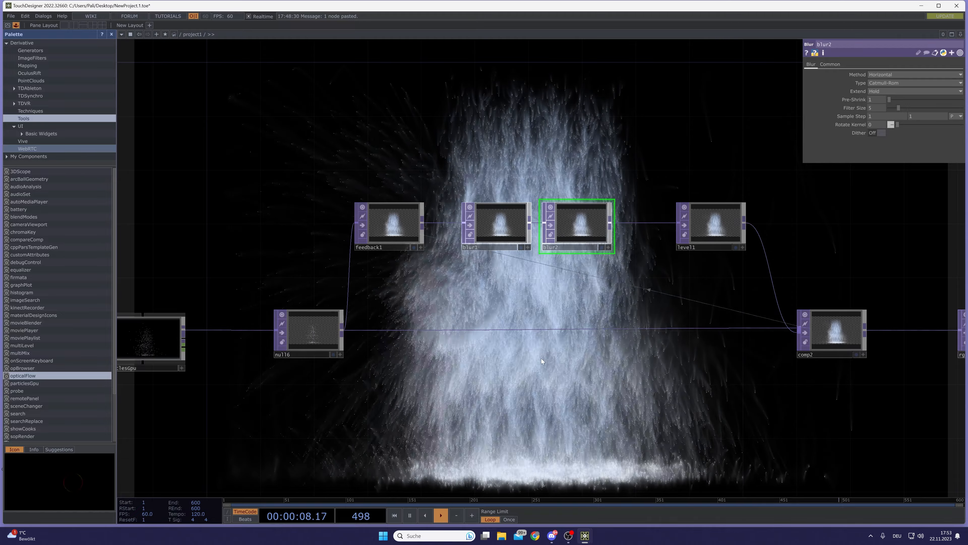
pyautogui.moveTo(541, 358); pyautogui.dragTo(511, 323)
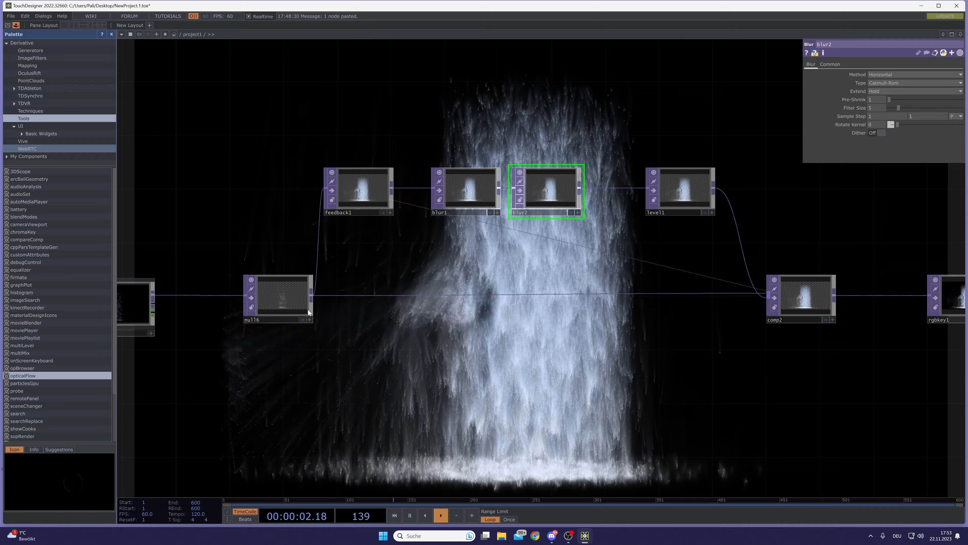
pyautogui.rightClick(538, 291)
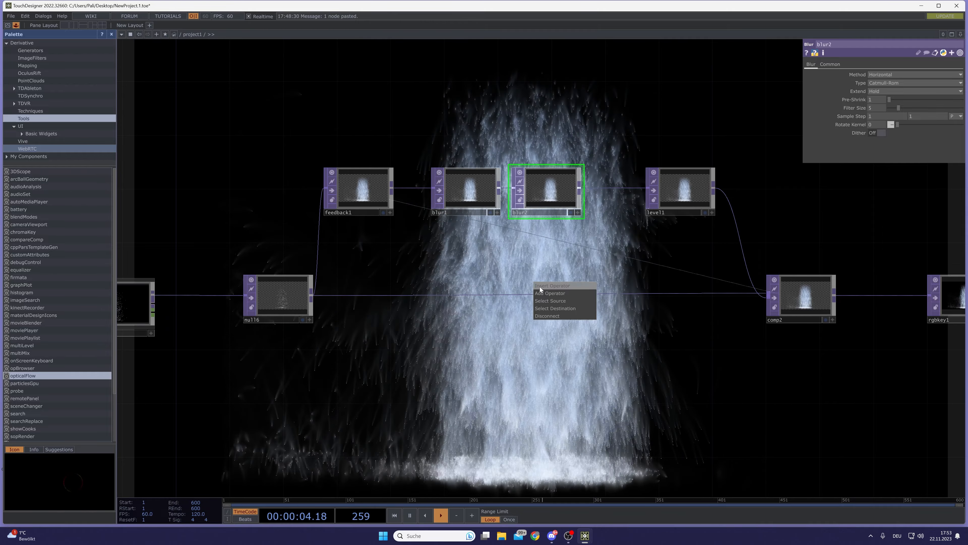
pyautogui.click(541, 286)
pyautogui.click(426, 230)
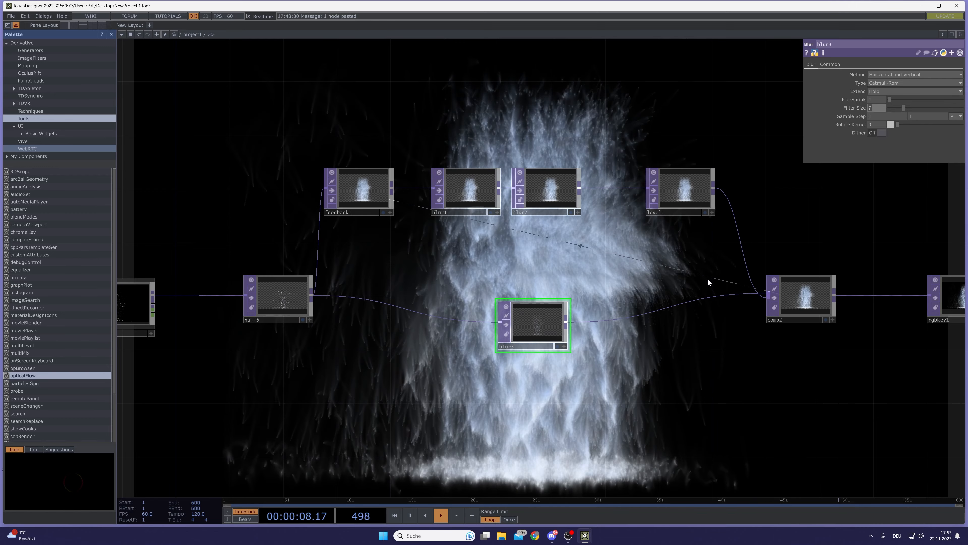
# Set blur3's filter size to 2 and both sample step values to 0.5, and compare the image with blur3 bypassed
pyautogui.write('2')
pyautogui.press('Return')
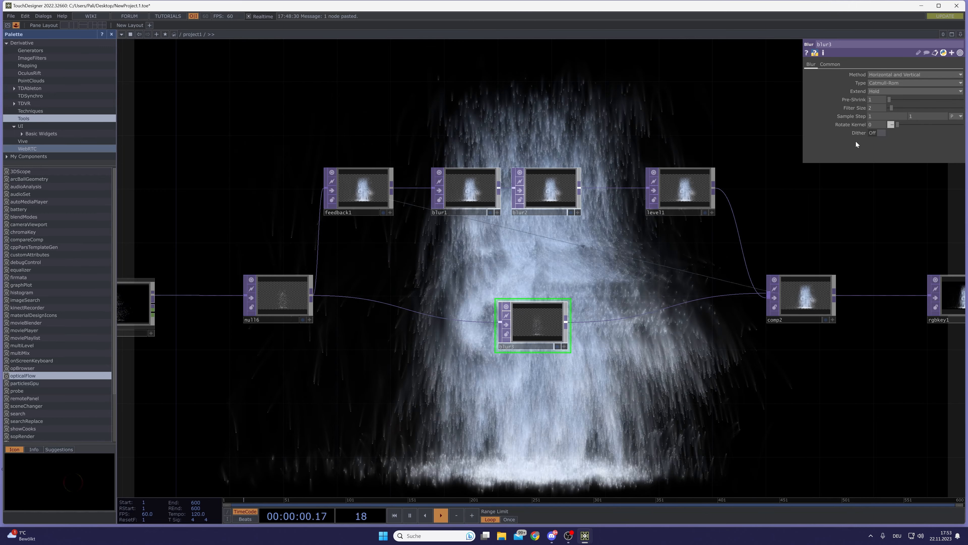
pyautogui.moveTo(854, 117); pyautogui.dragTo(848, 108, button='middle')
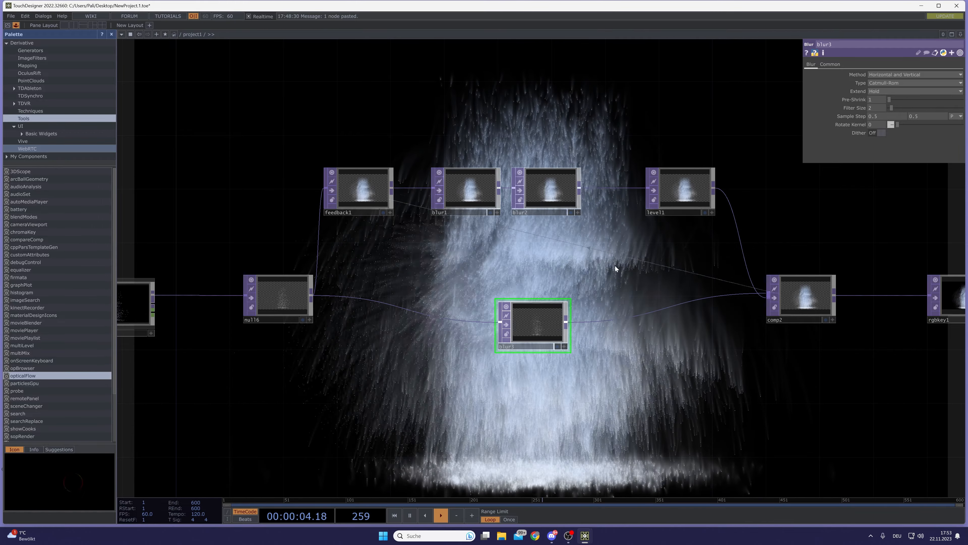
pyautogui.moveTo(679, 330); pyautogui.dragTo(531, 284)
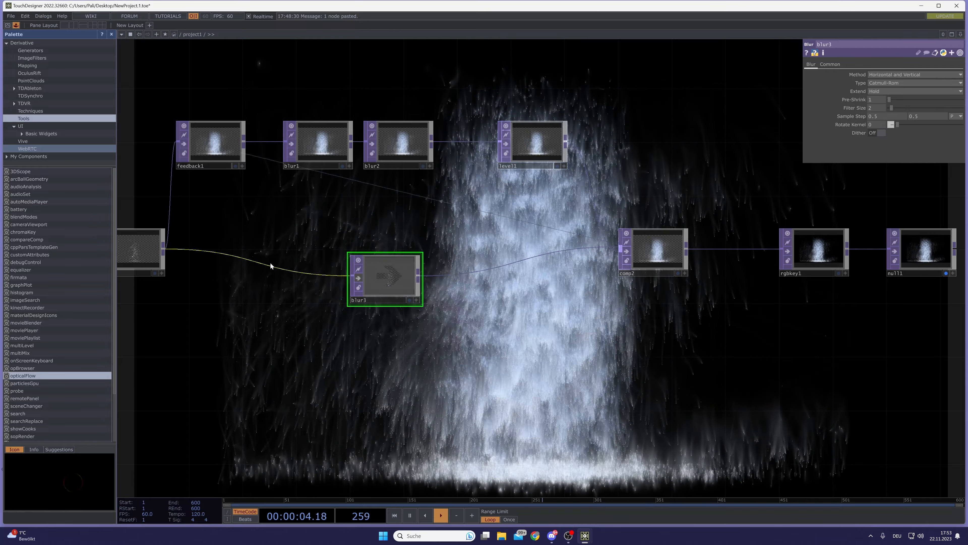
pyautogui.click(359, 278)
# Move rgbkey1 and null1 farther away from comp2 to make room for more nodes
pyautogui.moveTo(709, 311); pyautogui.dragTo(544, 301)
pyautogui.scroll(-3, 546, 301)
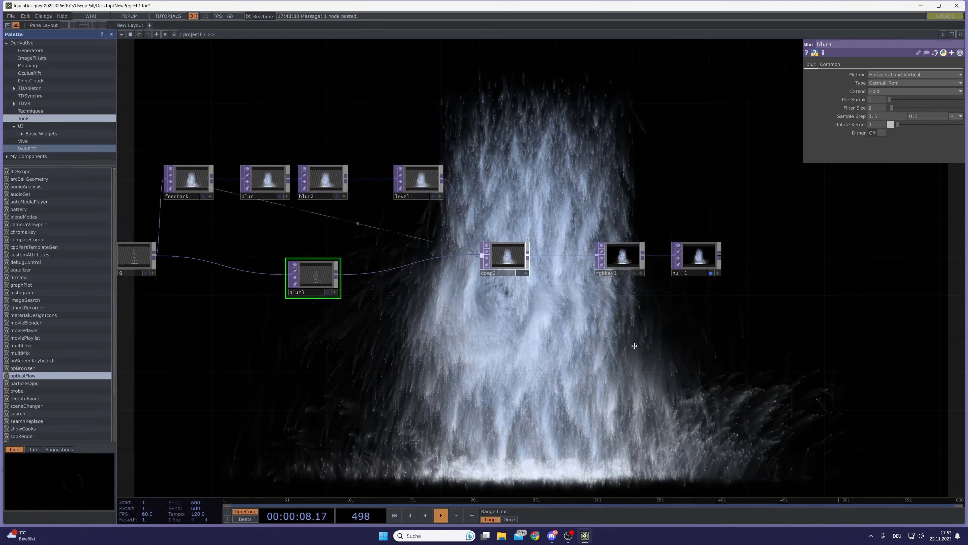
pyautogui.moveTo(634, 345); pyautogui.dragTo(601, 347)
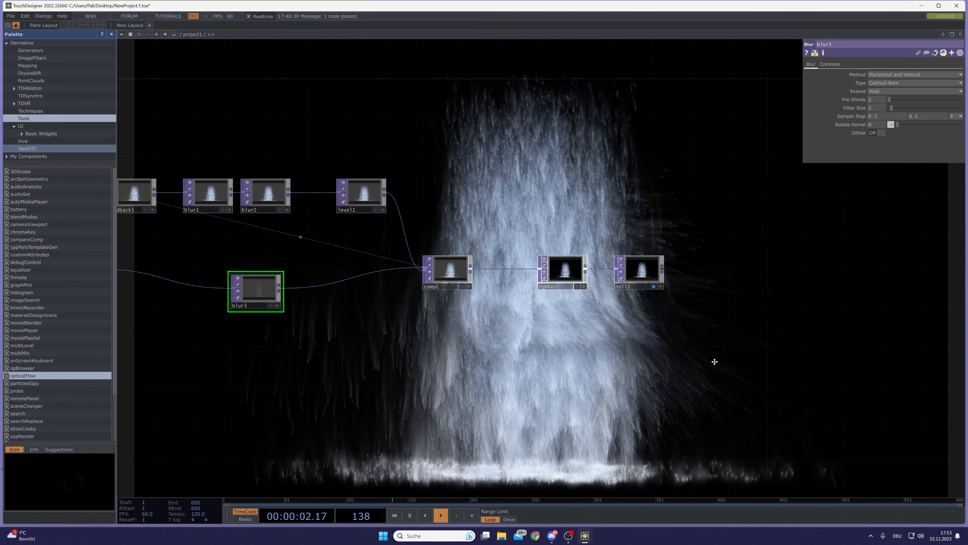
pyautogui.moveTo(740, 346); pyautogui.dragTo(681, 345)
pyautogui.click(509, 277)
pyautogui.moveTo(509, 276); pyautogui.dragTo(681, 276)
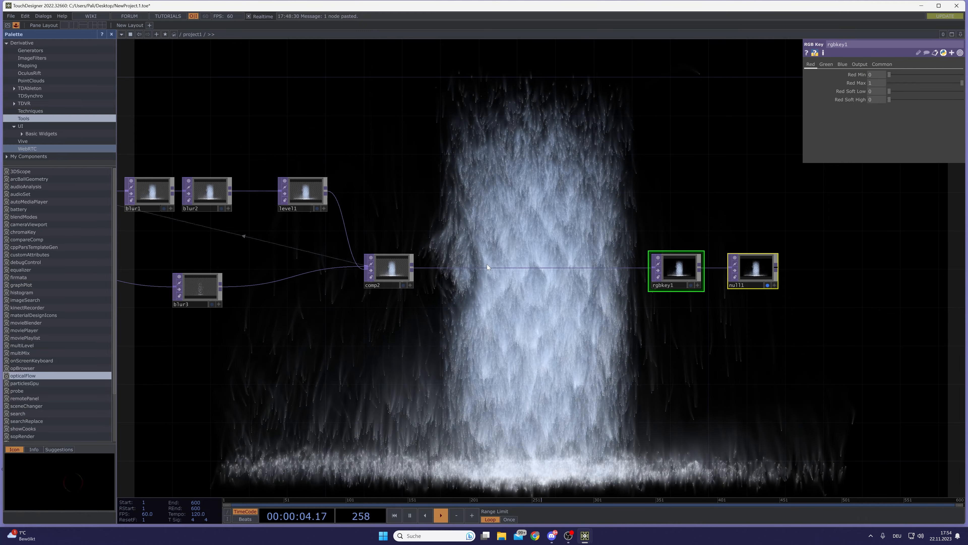
# Insert a Composite TOP on the connection between comp2 and rgbkey1
pyautogui.rightClick(489, 268)
pyautogui.click(499, 258)
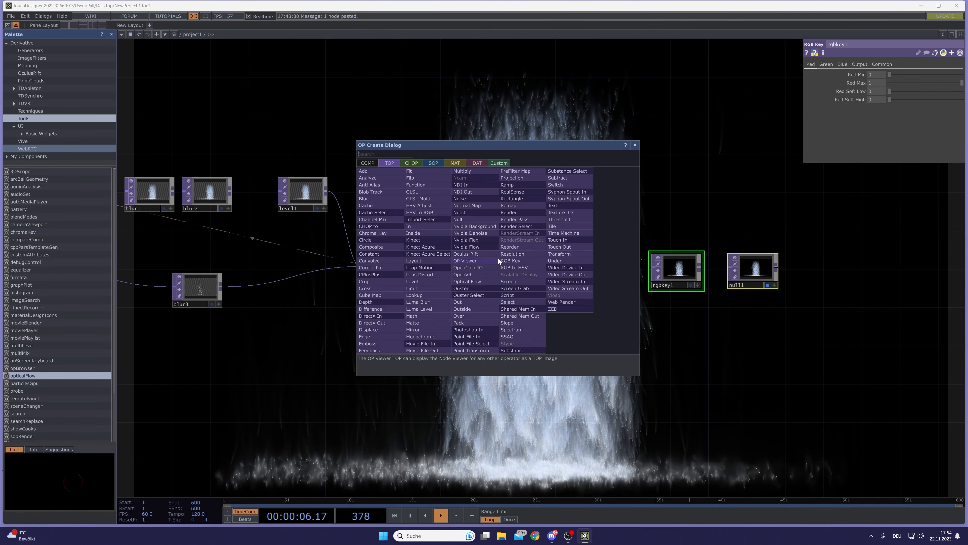
pyautogui.click(383, 247)
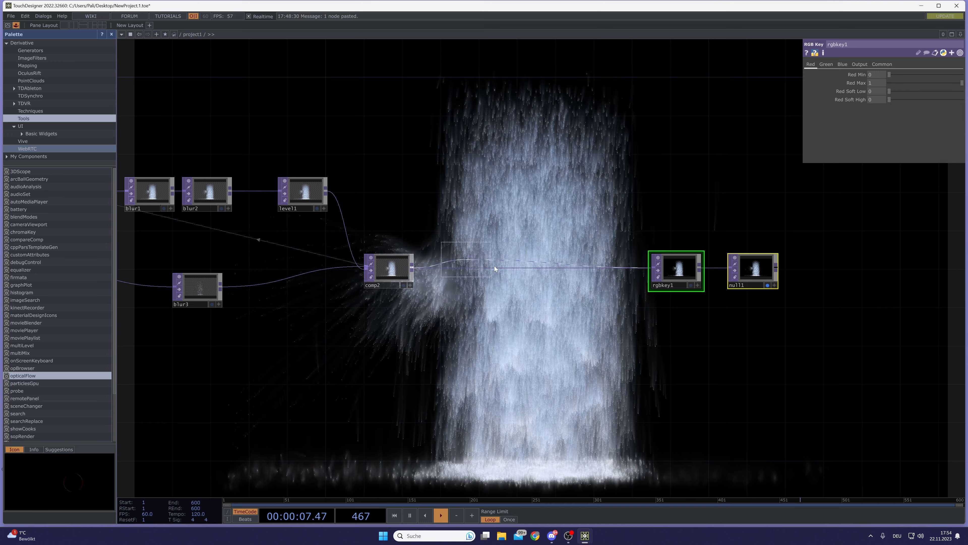
pyautogui.click(569, 271)
# Branch a new Blur TOP off comp2 and connect its output to comp3 as the second input
pyautogui.click(426, 259)
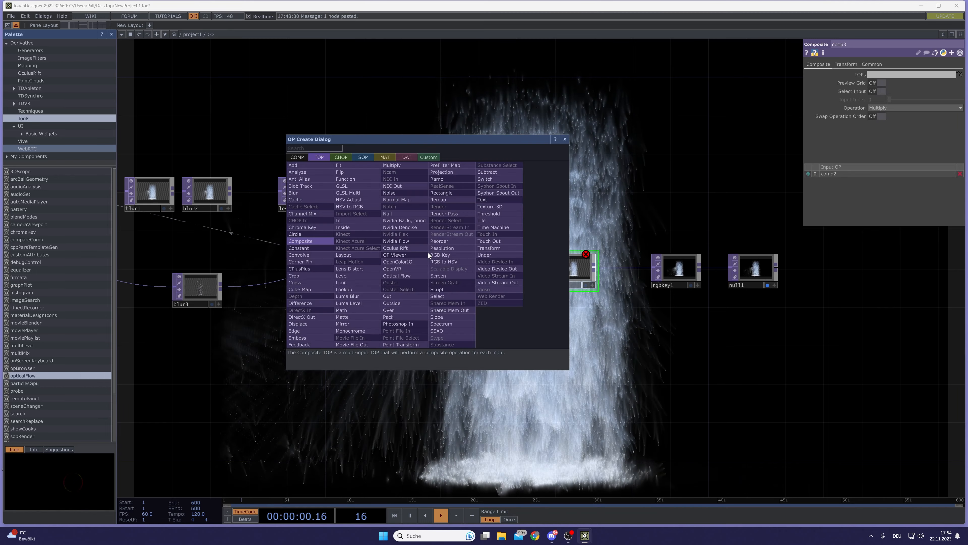
pyautogui.click(301, 193)
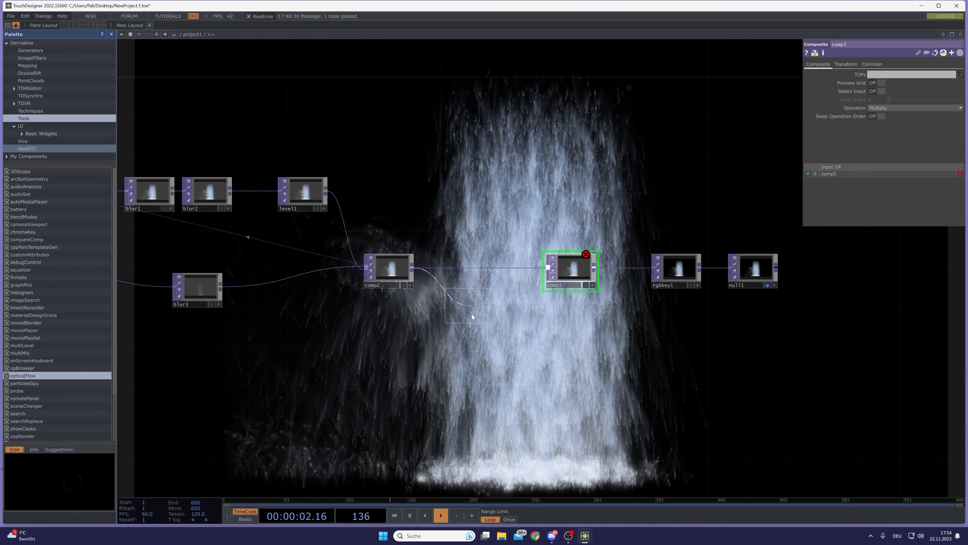
pyautogui.click(485, 324)
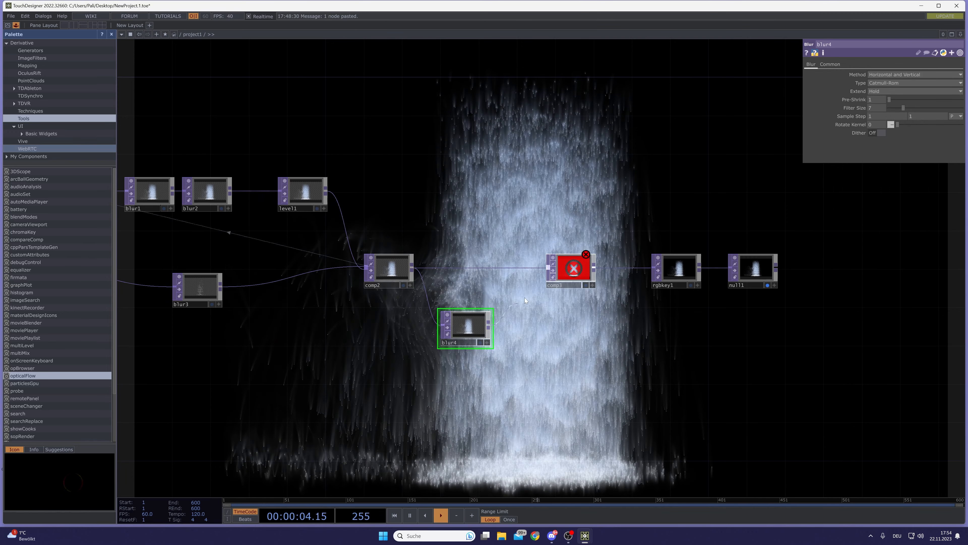
pyautogui.click(548, 270)
# Set comp3's operation to Add
pyautogui.click(571, 270)
pyautogui.click(882, 108)
pyautogui.click(877, 116)
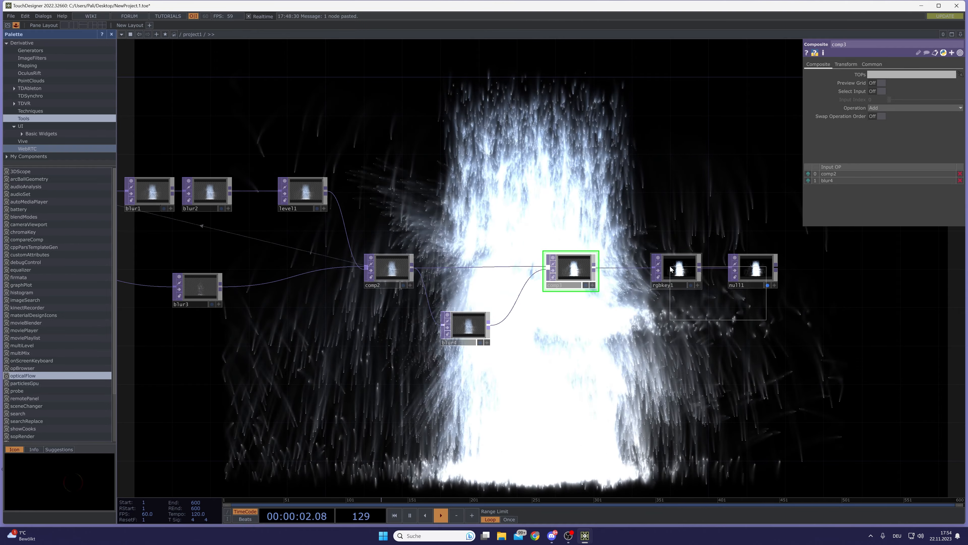
# Space out the nodes around comp3, insert a Level TOP between blur4 and comp3, and lower its brightness to about 0.59
pyautogui.moveTo(671, 269); pyautogui.dragTo(726, 268)
pyautogui.moveTo(572, 275); pyautogui.dragTo(610, 275)
pyautogui.moveTo(483, 333); pyautogui.dragTo(474, 342)
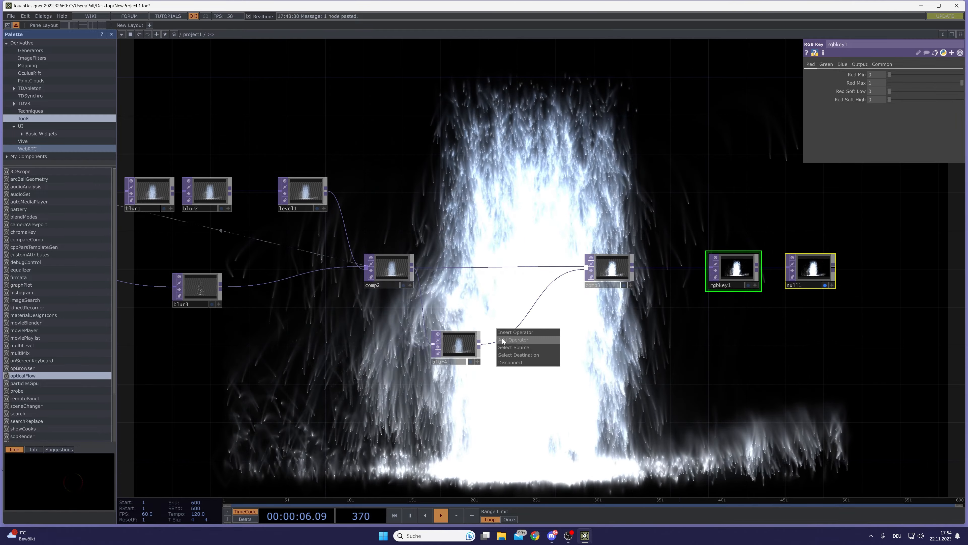
pyautogui.click(502, 340)
pyautogui.click(439, 355)
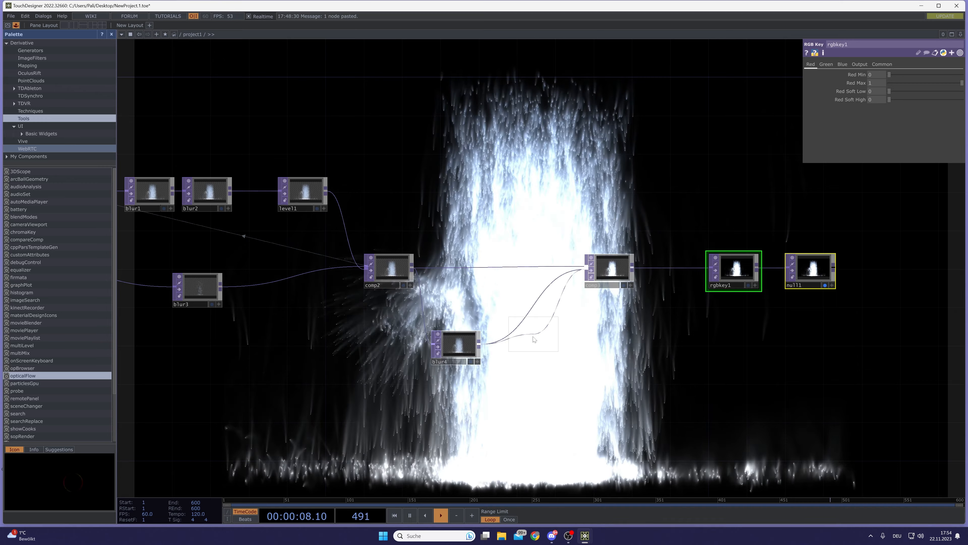
pyautogui.click(919, 99)
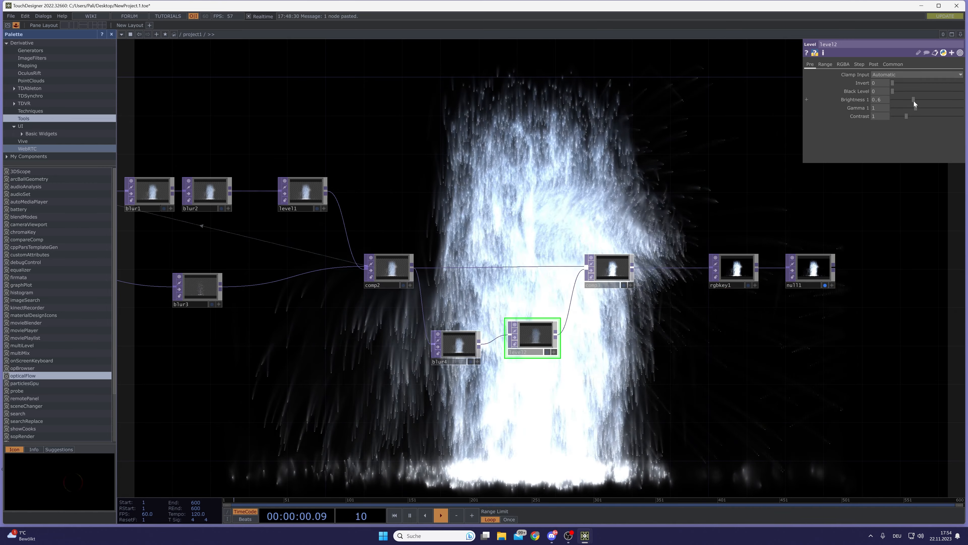
# Set blur4's filter size to 32 and reduce level2's brightness to 0.35
pyautogui.click(458, 357)
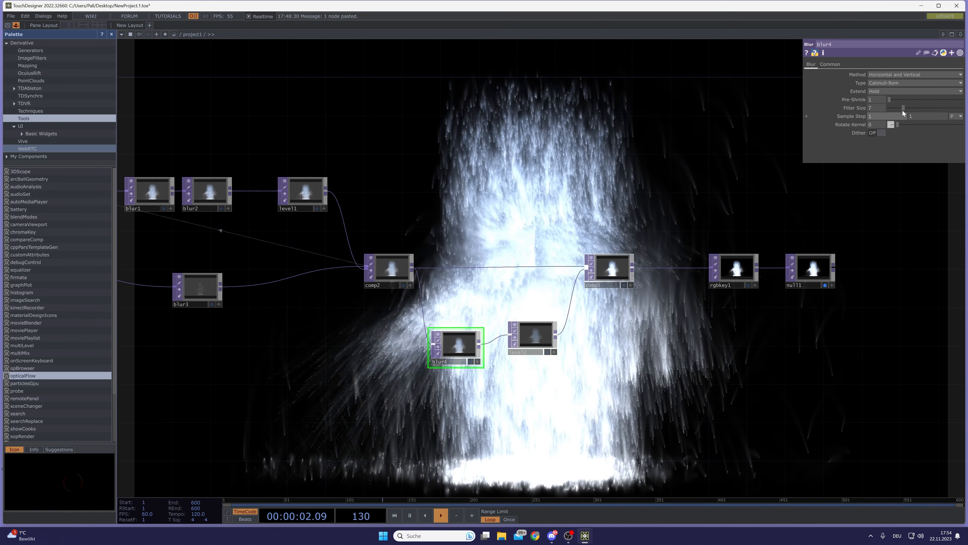
pyautogui.moveTo(911, 107); pyautogui.dragTo(961, 109)
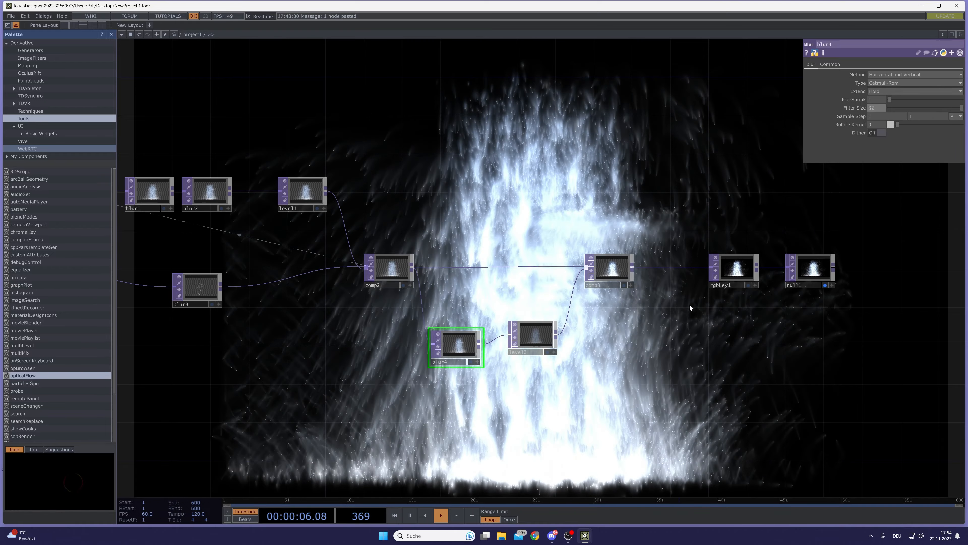
pyautogui.click(531, 338)
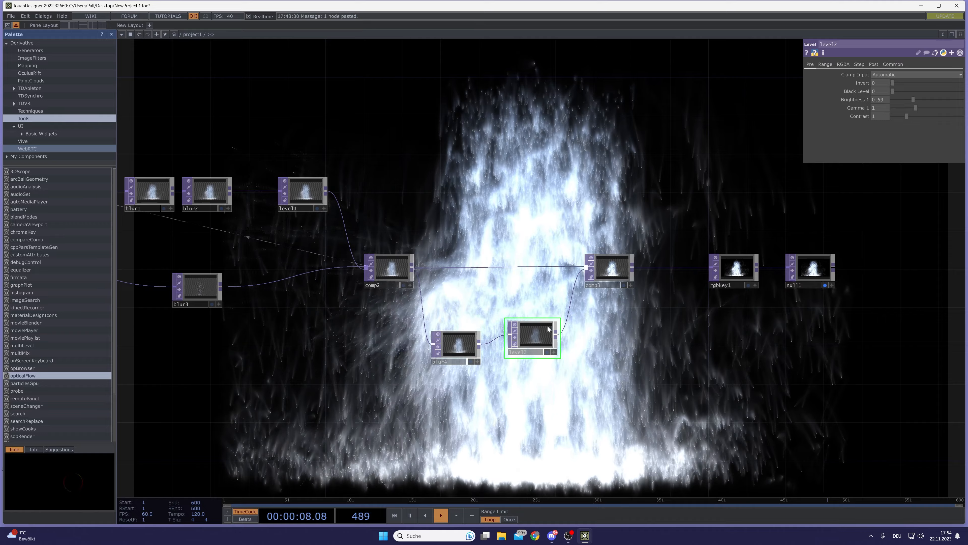
pyautogui.moveTo(913, 100); pyautogui.dragTo(907, 100)
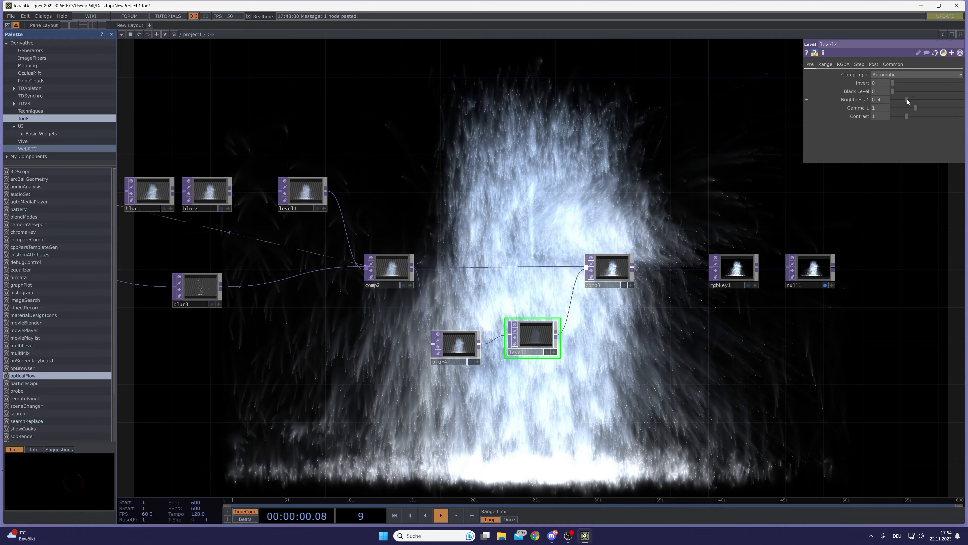
pyautogui.click(880, 101)
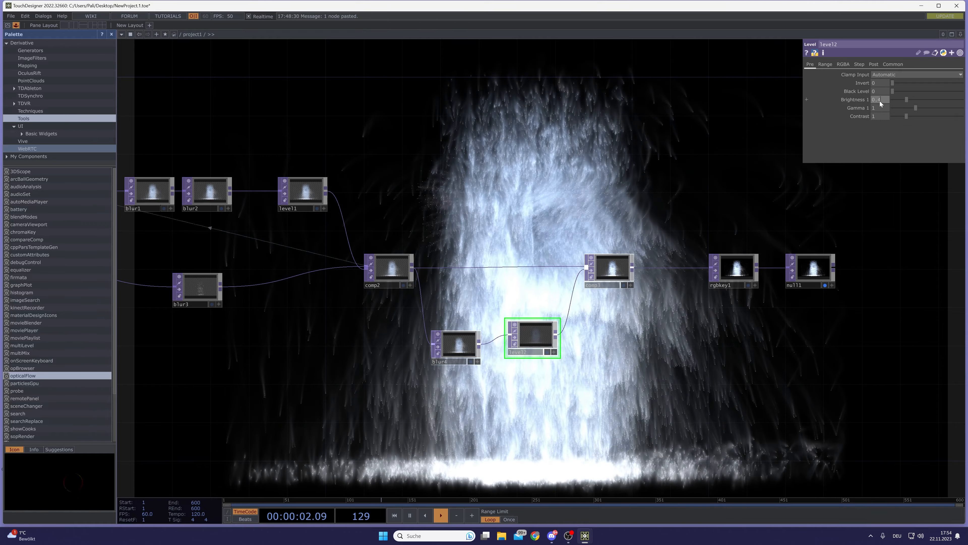
pyautogui.write('0.35')
pyautogui.press('Return')
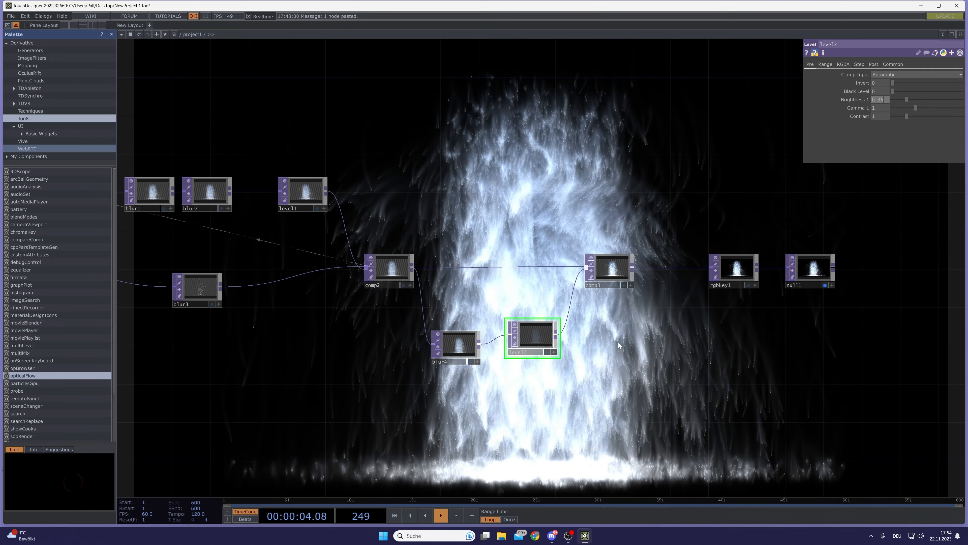
# Lower level2's brightness further to 0.25
pyautogui.moveTo(678, 256); pyautogui.dragTo(523, 201)
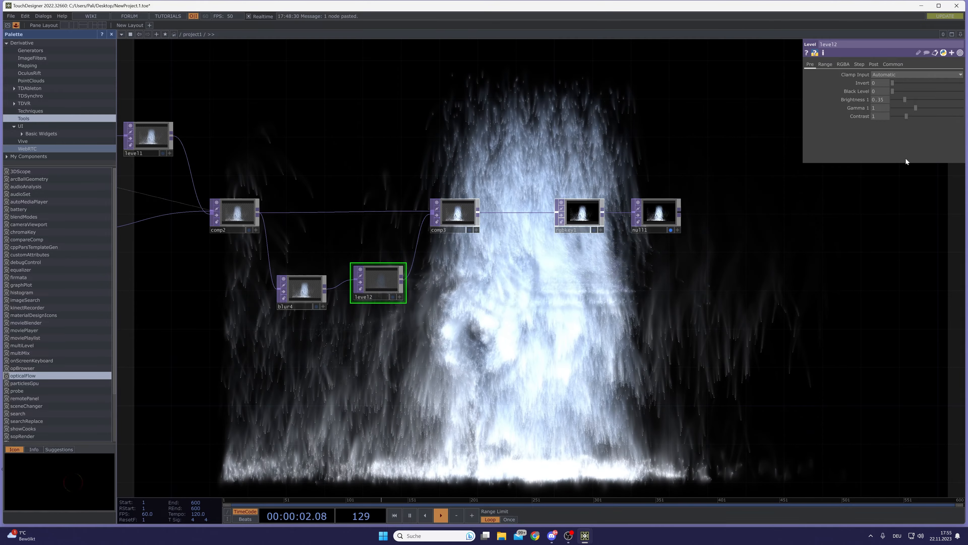
pyautogui.scroll(-5, 888, 101)
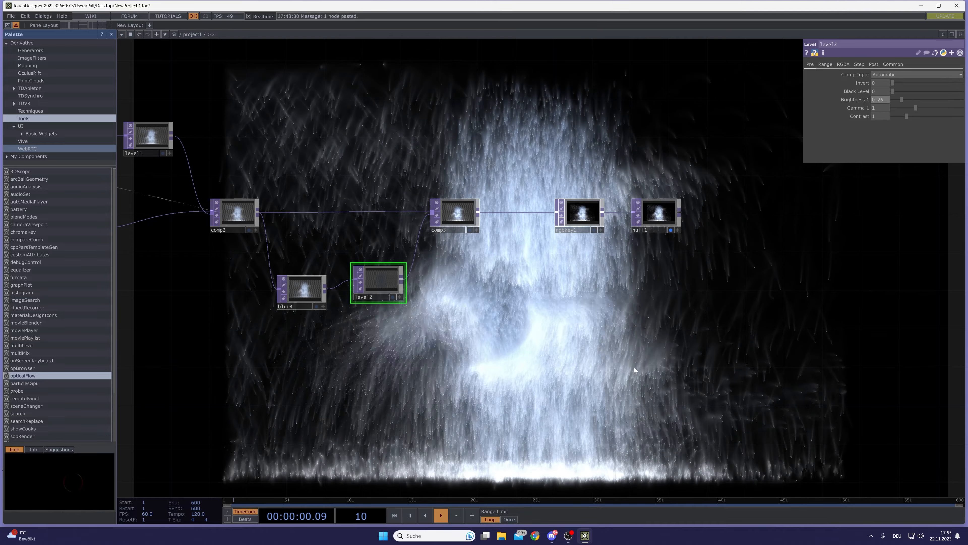
# Set the first Pos Limit Plane value of the particlesGpu component to 12
pyautogui.moveTo(516, 348); pyautogui.dragTo(635, 356)
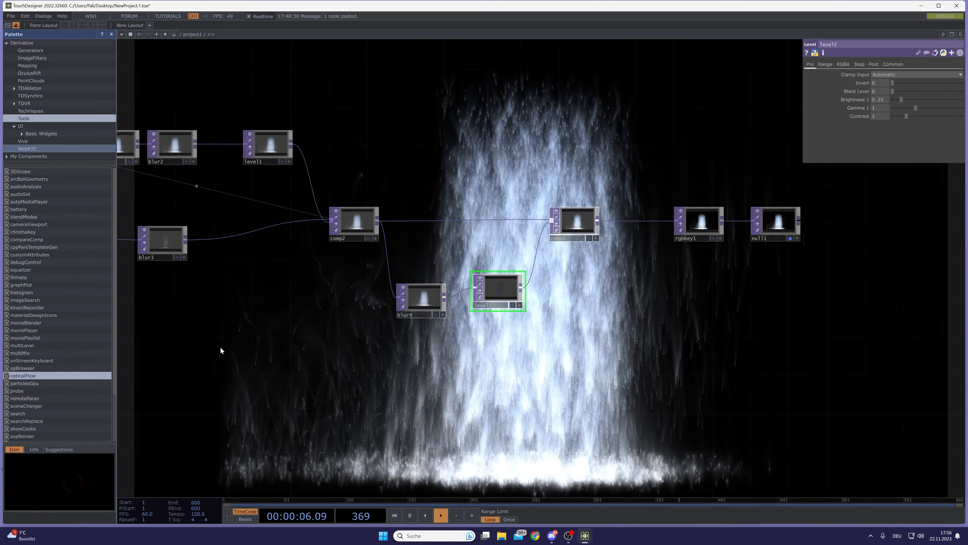
pyautogui.moveTo(219, 355); pyautogui.dragTo(538, 347)
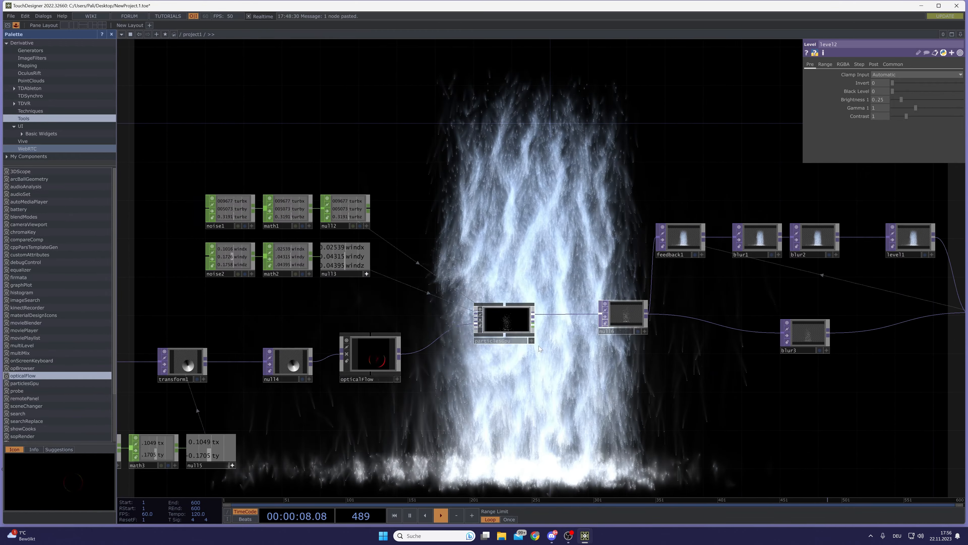
pyautogui.click(509, 321)
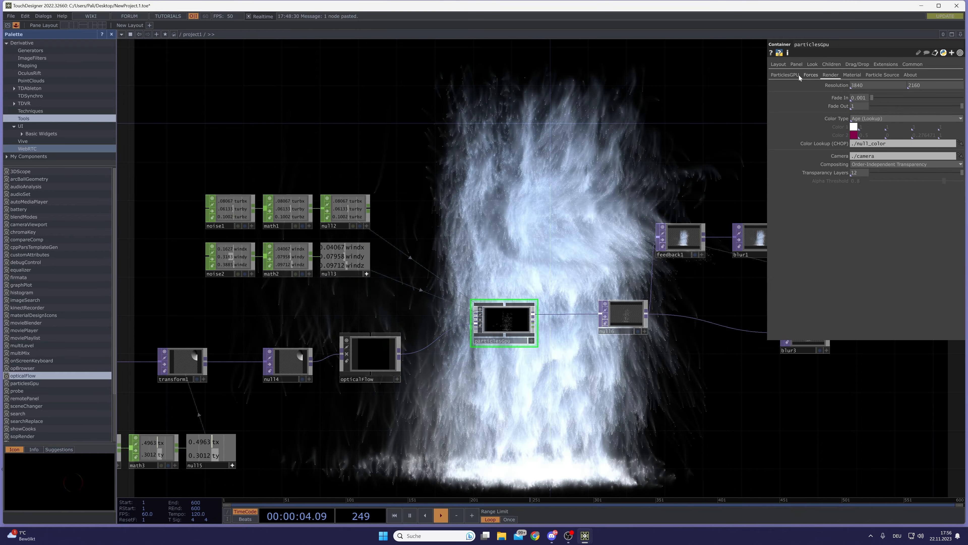
pyautogui.click(797, 75)
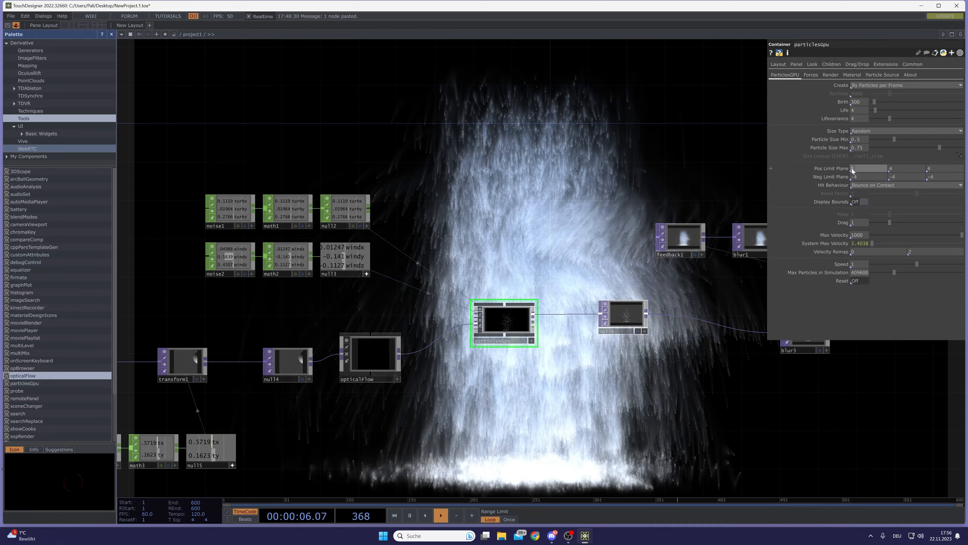
pyautogui.write('12')
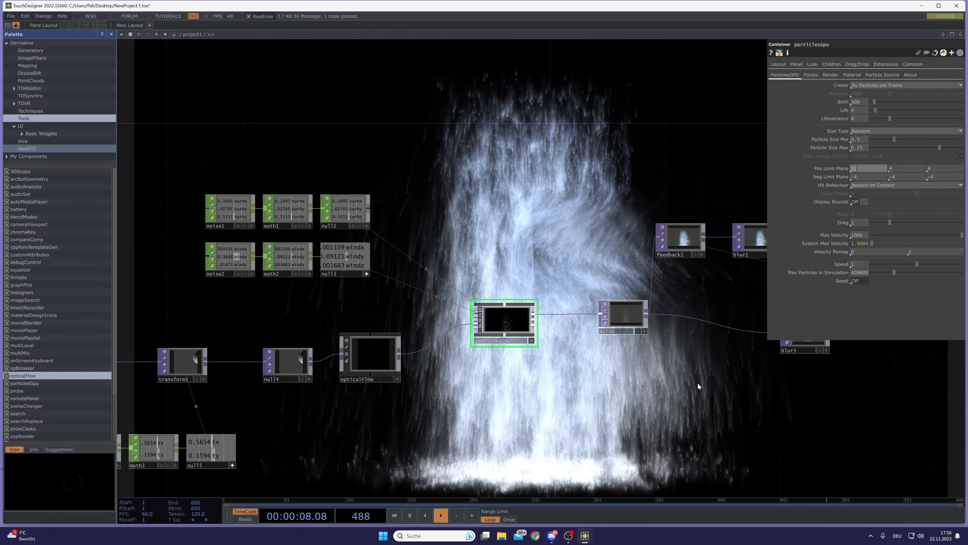
# Display the particle bounds of particlesGpu to check the limit planes, and hide them again
pyautogui.click(855, 201)
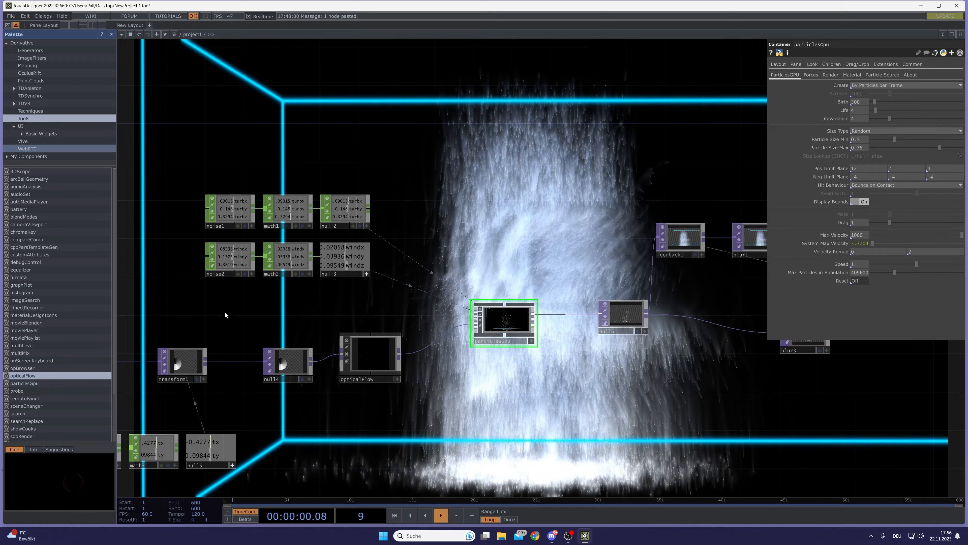
pyautogui.click(853, 202)
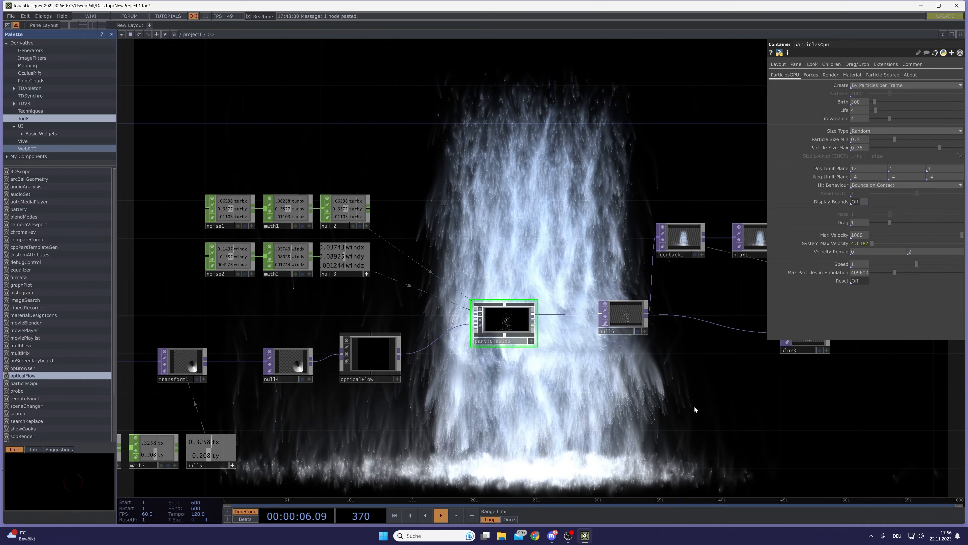
pyautogui.moveTo(693, 406); pyautogui.dragTo(430, 329)
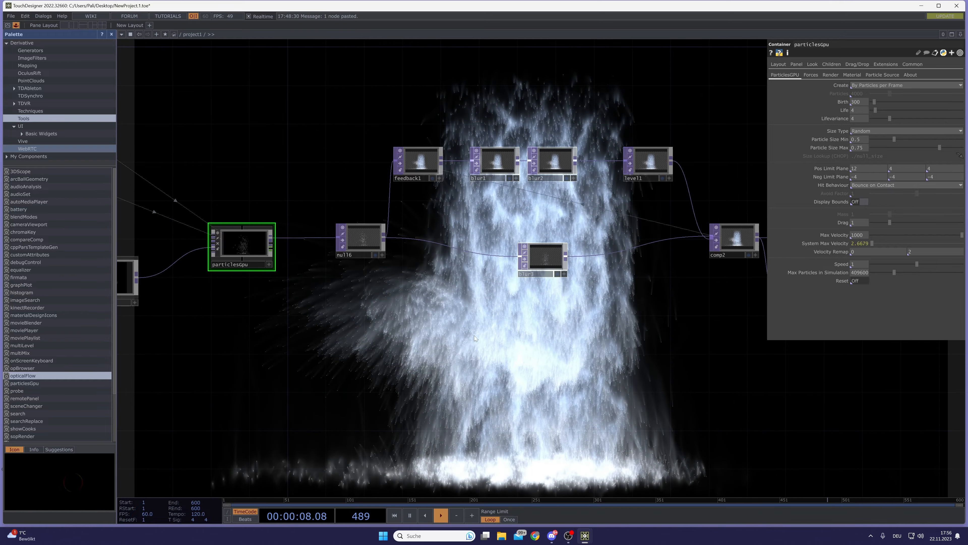